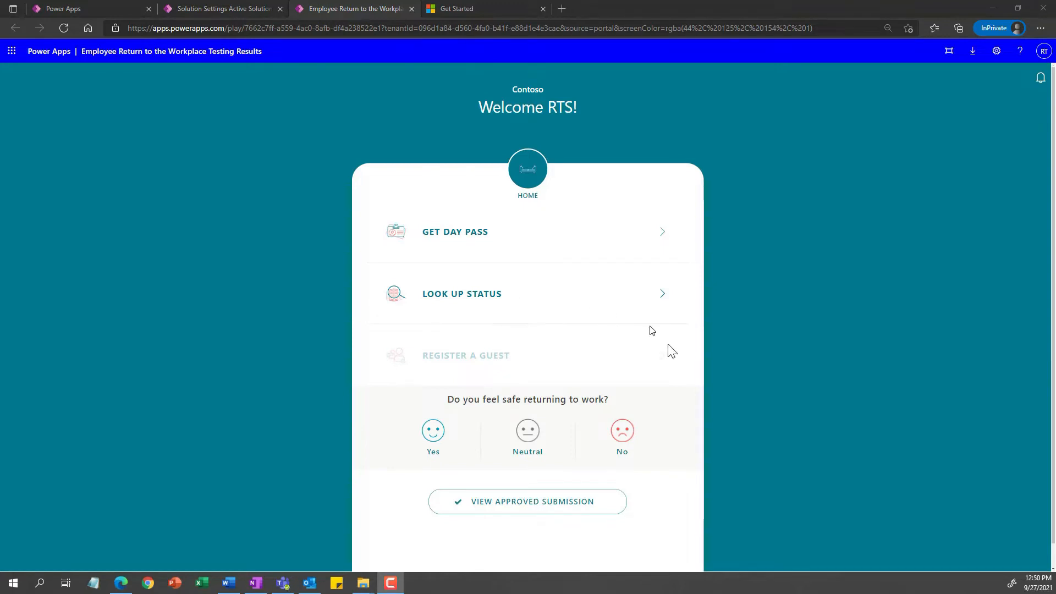
- Answer Yes to the question about feeling safe returning to work, and check the approved vaccination attestation before returning home
click(432, 434)
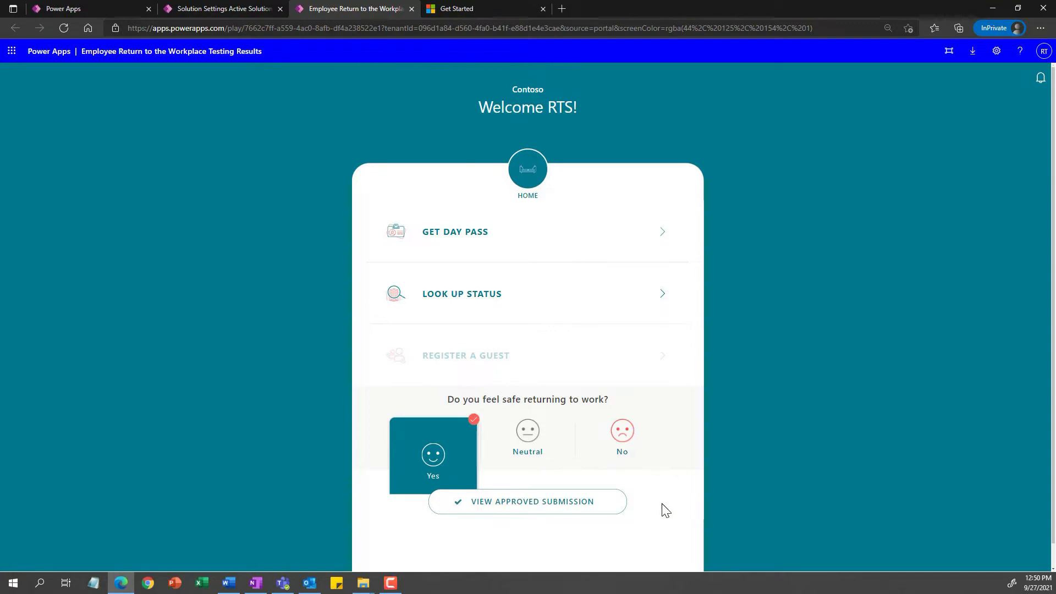
click(534, 508)
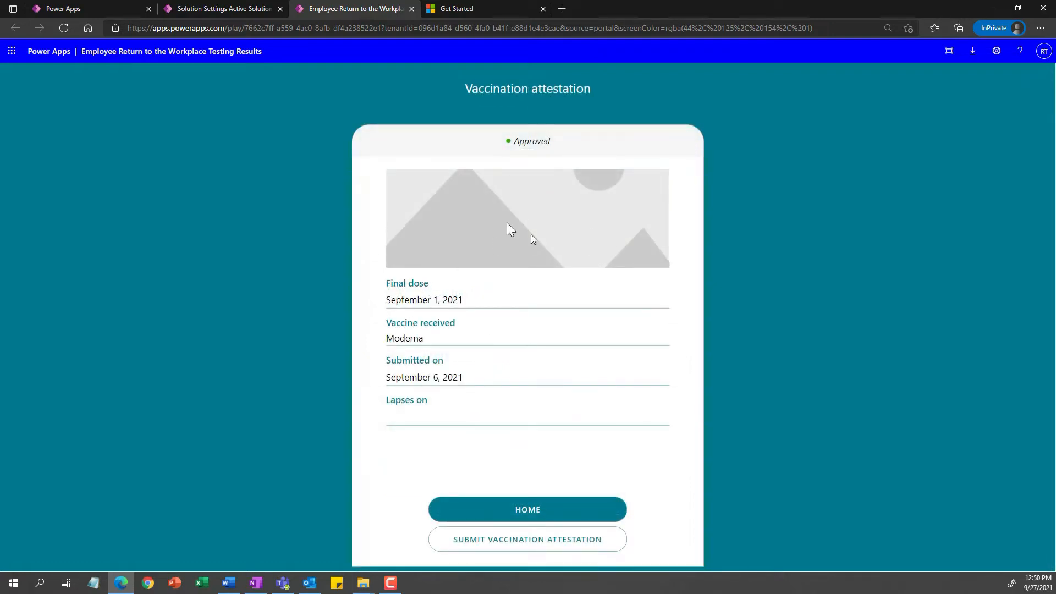
click(535, 516)
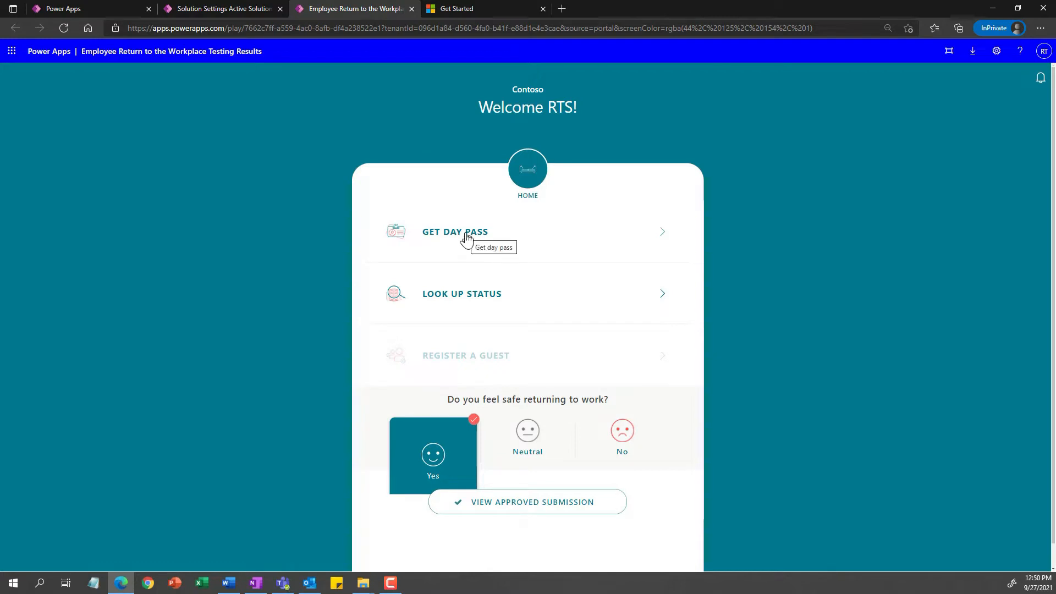
- Start a day pass request for the AUSTIN-10900 facility and proceed to booking a space
click(465, 235)
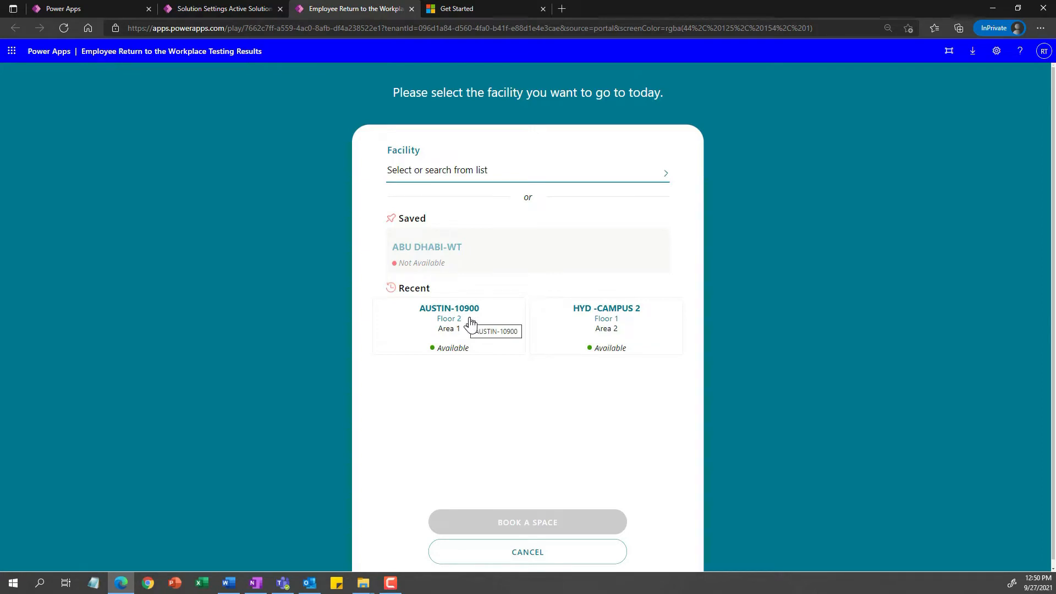
click(664, 172)
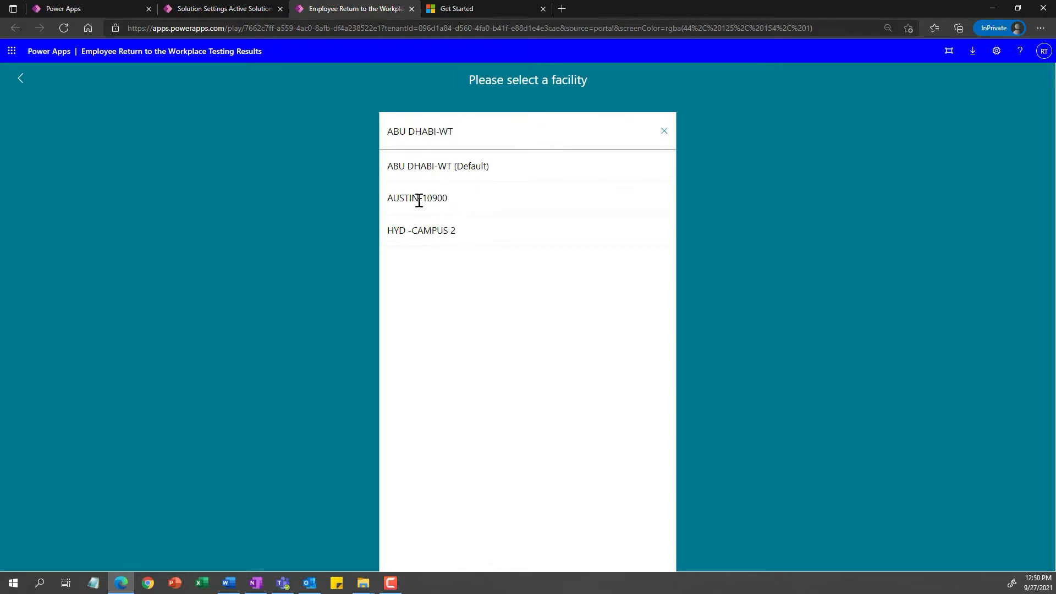
click(415, 198)
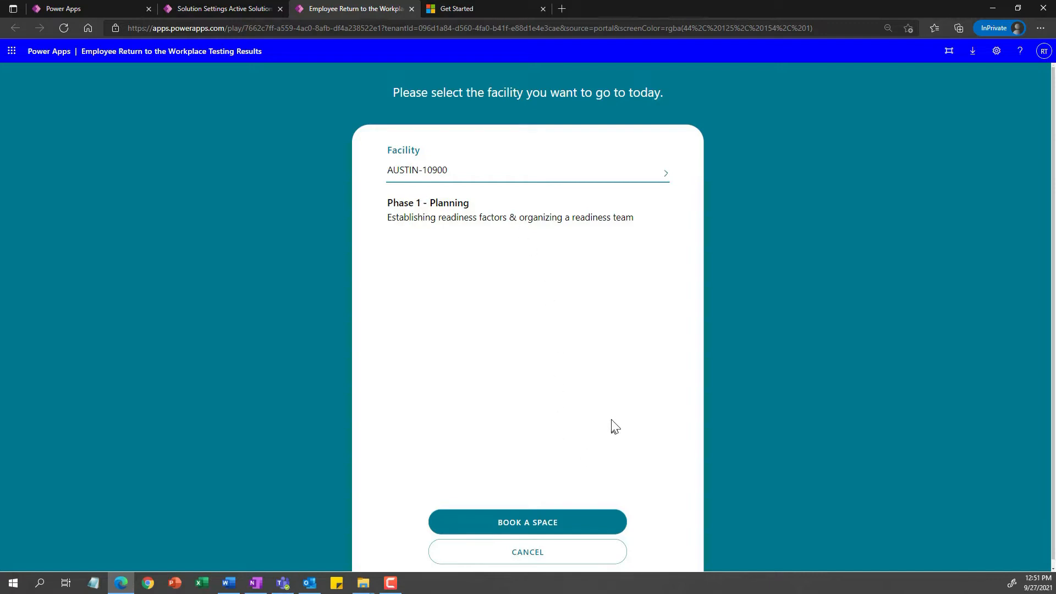
click(563, 525)
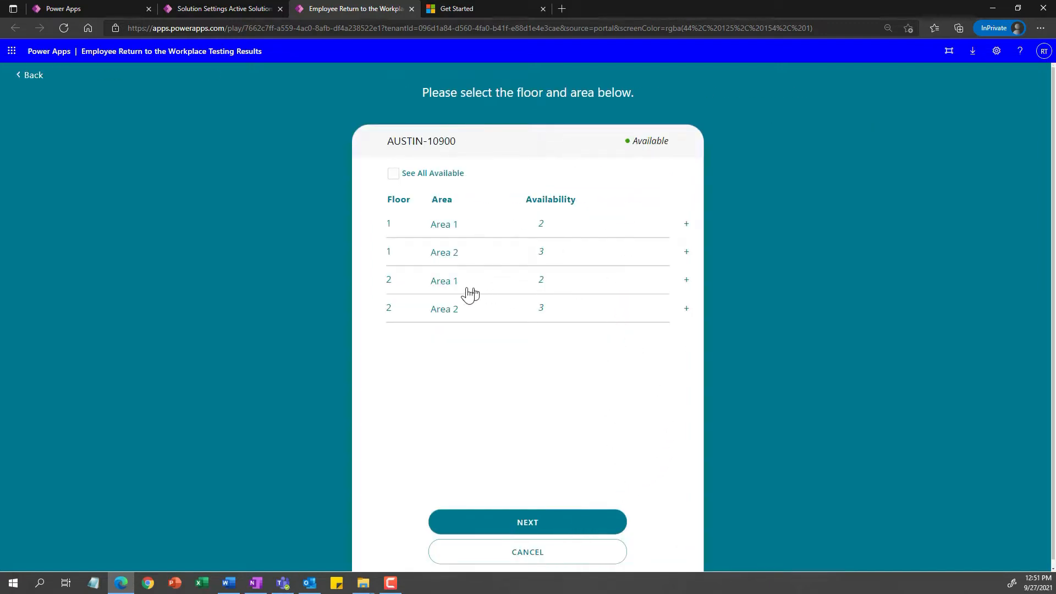
- Choose Floor 2, Area 1 and the 12:00 - 13:00 arrival window for the space booking
click(389, 286)
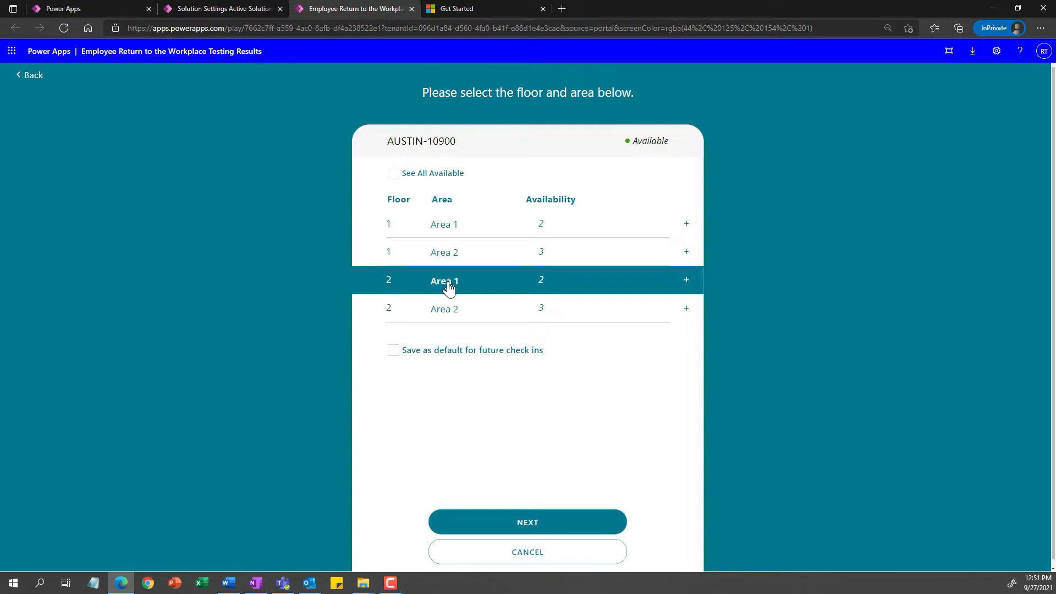
click(560, 524)
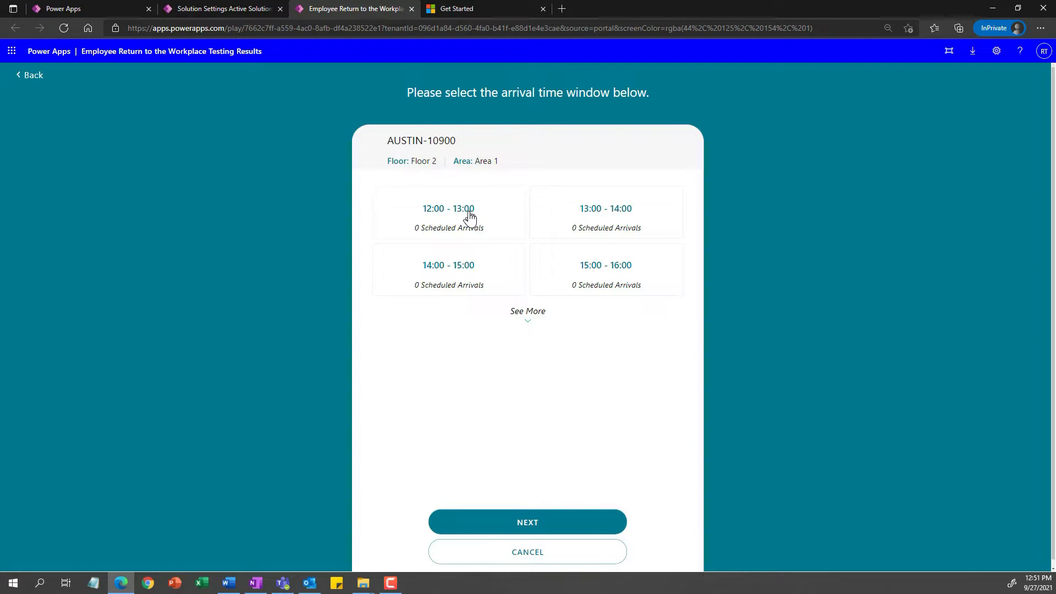
click(469, 218)
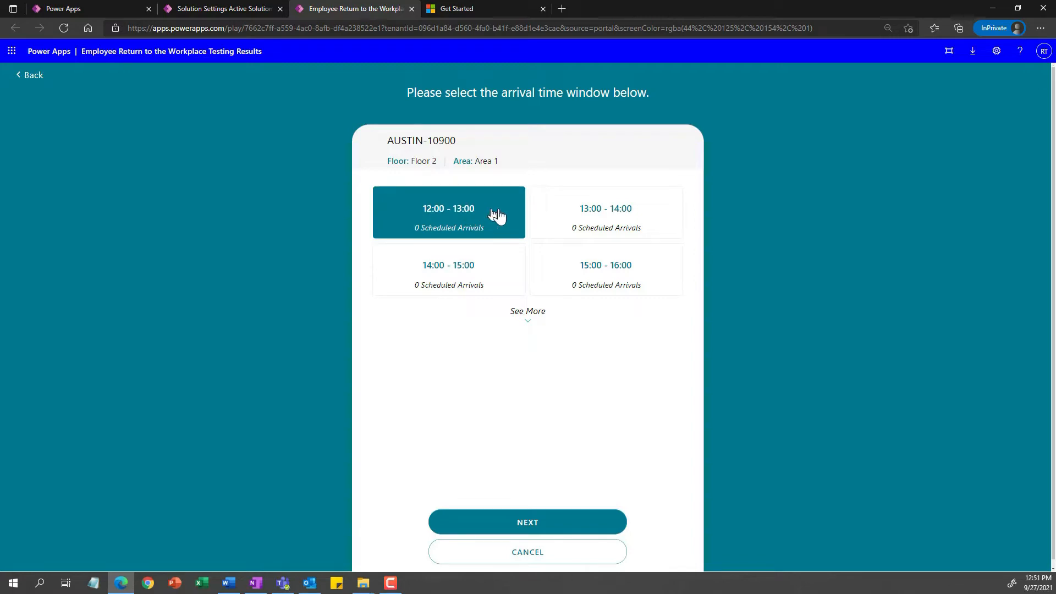
click(560, 523)
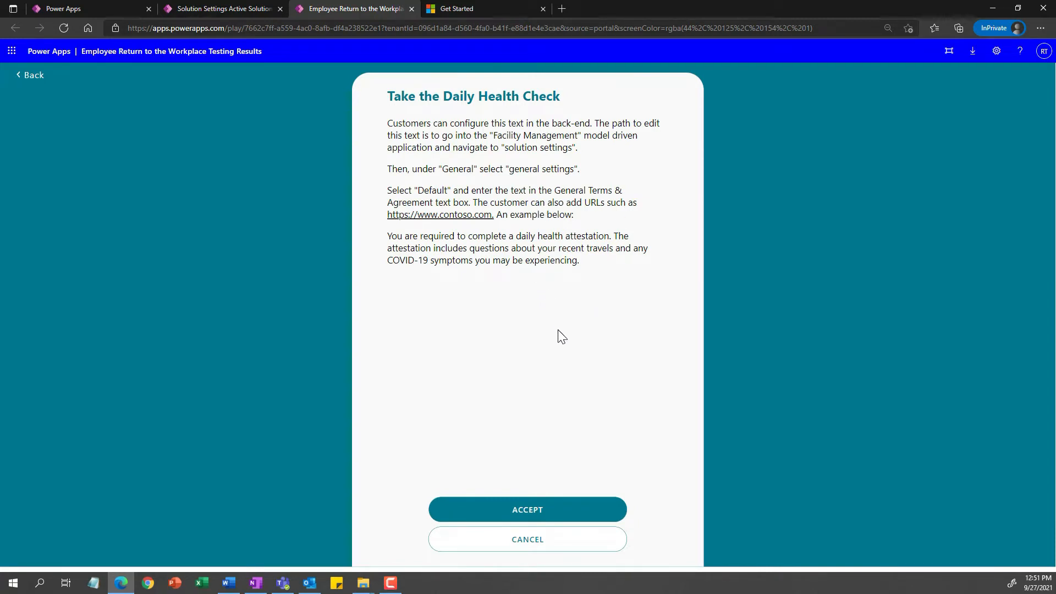
- Accept the daily health check and agree with its statements to get the day pass, and close the pass
click(553, 510)
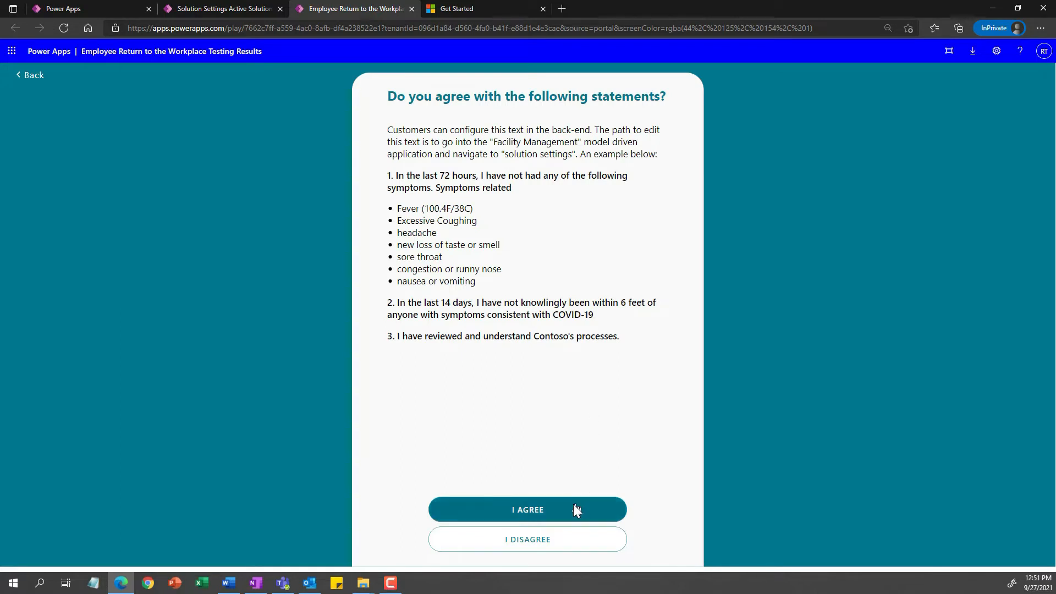
click(551, 513)
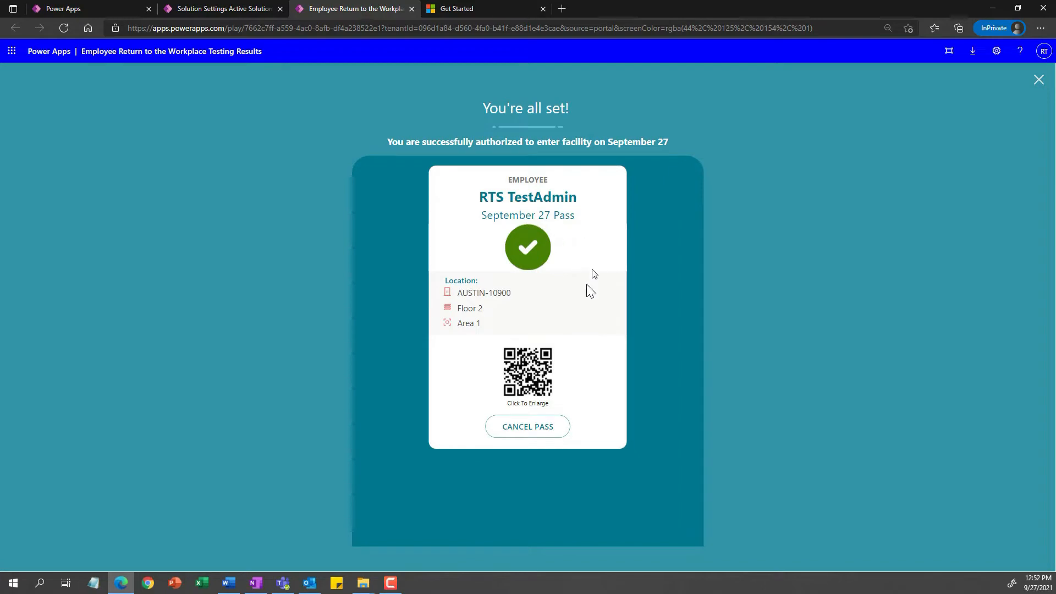
click(1038, 81)
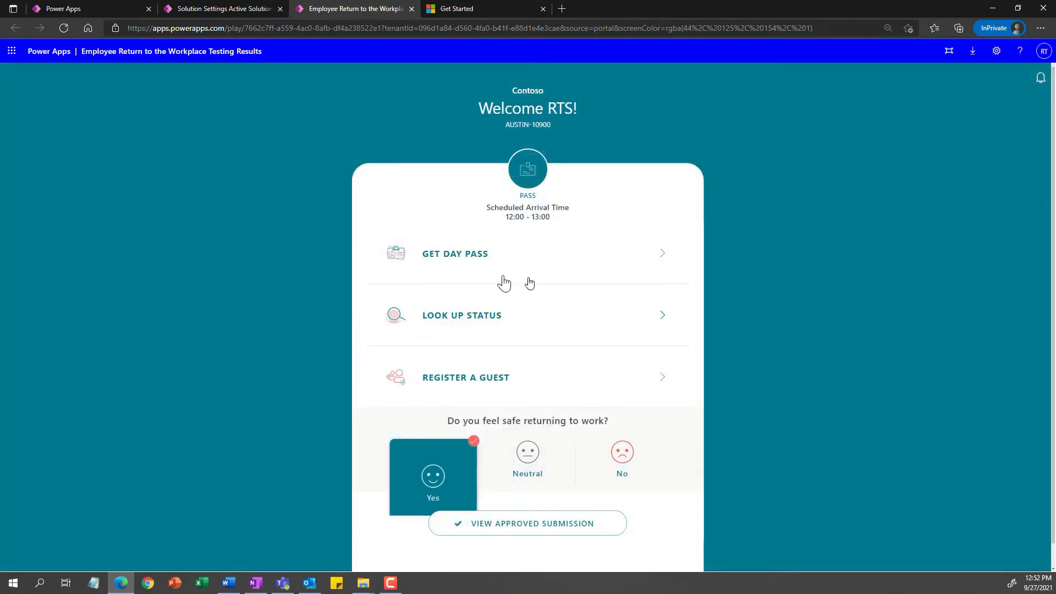
- View the day pass from the home page and look at the guest registration form without filling it in
click(524, 182)
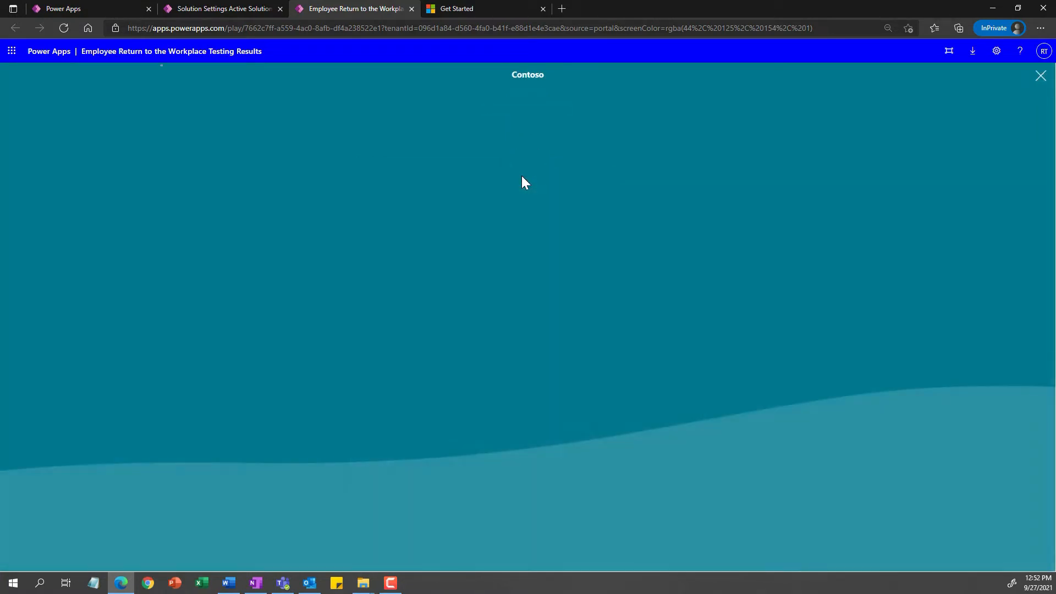
click(1040, 77)
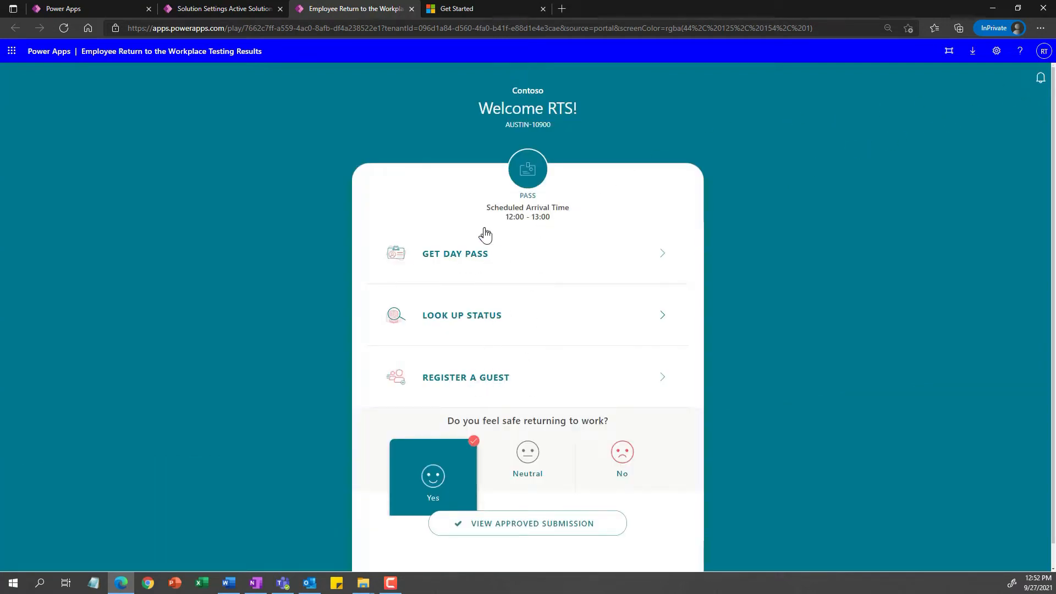
click(479, 379)
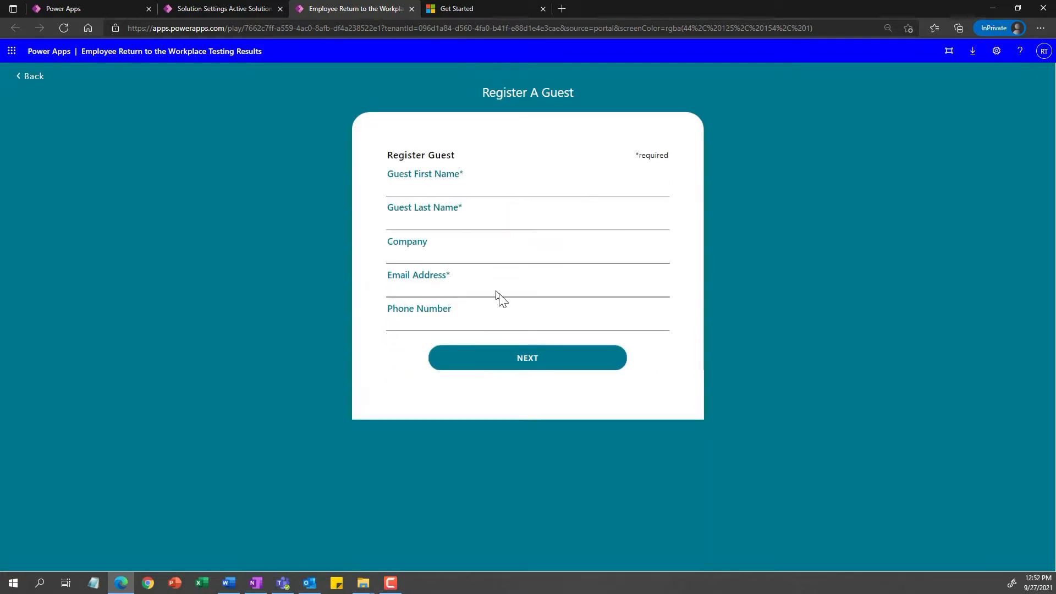
click(30, 77)
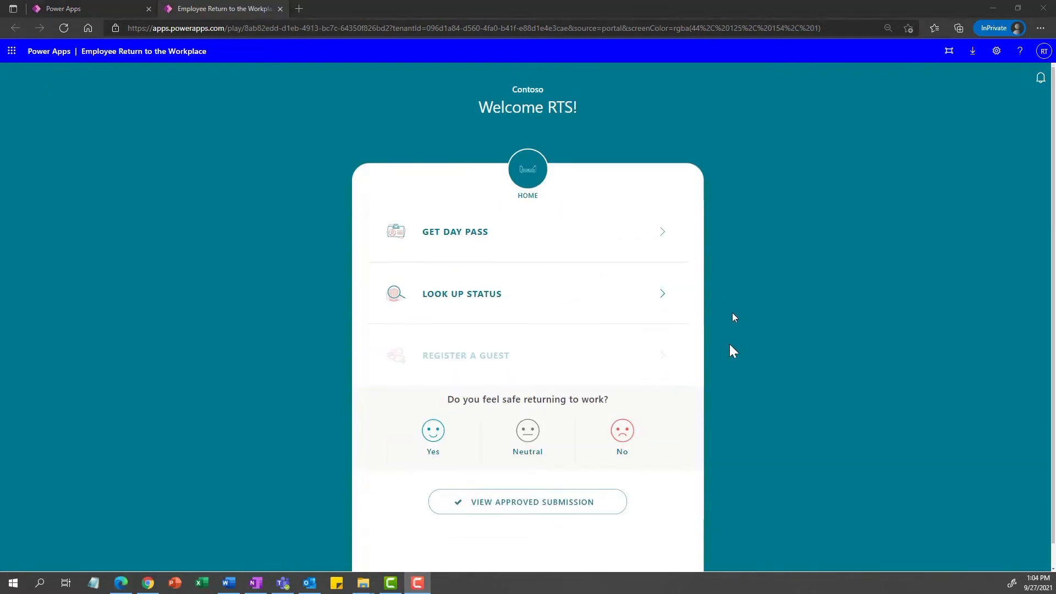
- Start a new vaccination attestation from the approved submission and proceed past its terms and conditions
click(552, 503)
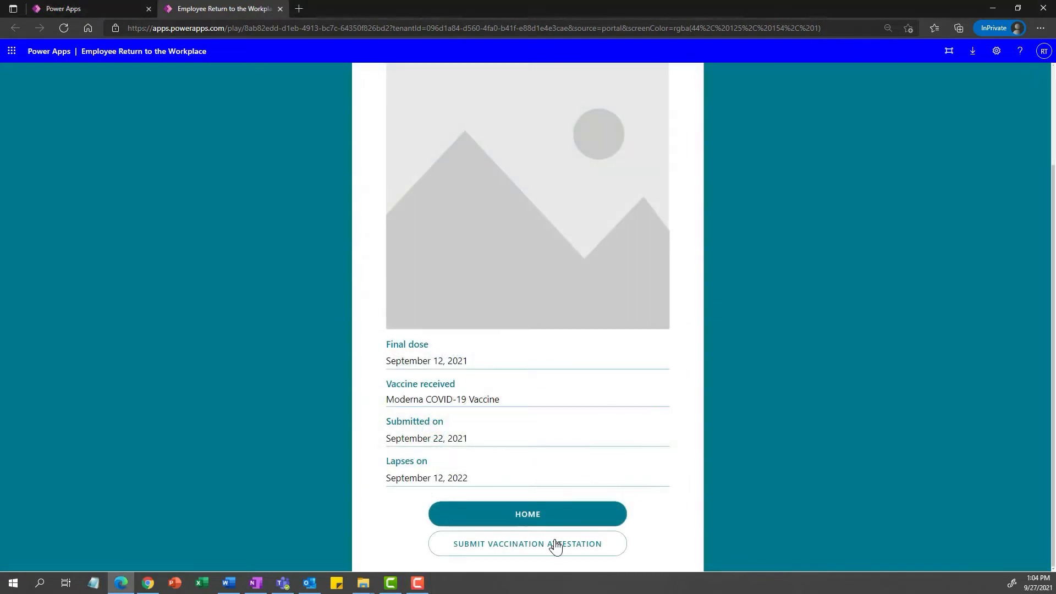
click(556, 545)
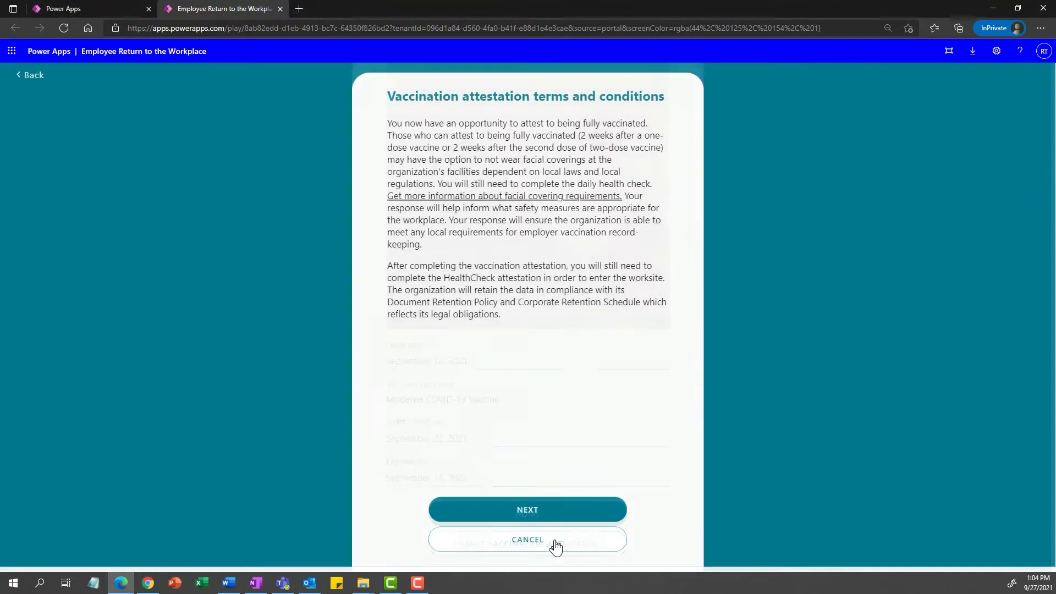
click(557, 510)
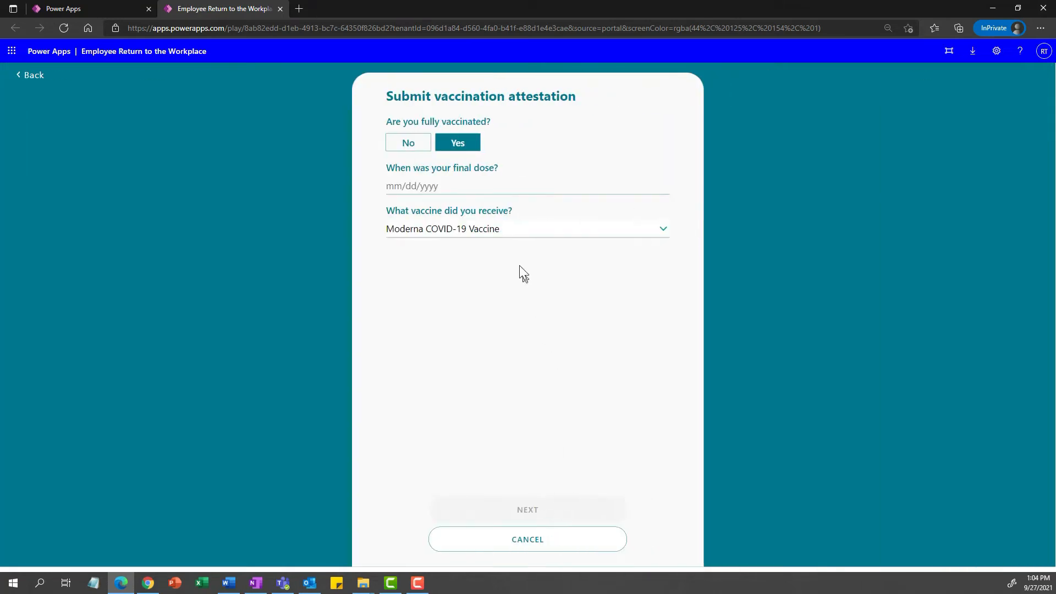
- Enter September 27, 2021 as the final dose date and Pfizer-BioNTech as the vaccine received in the attestation
click(427, 188)
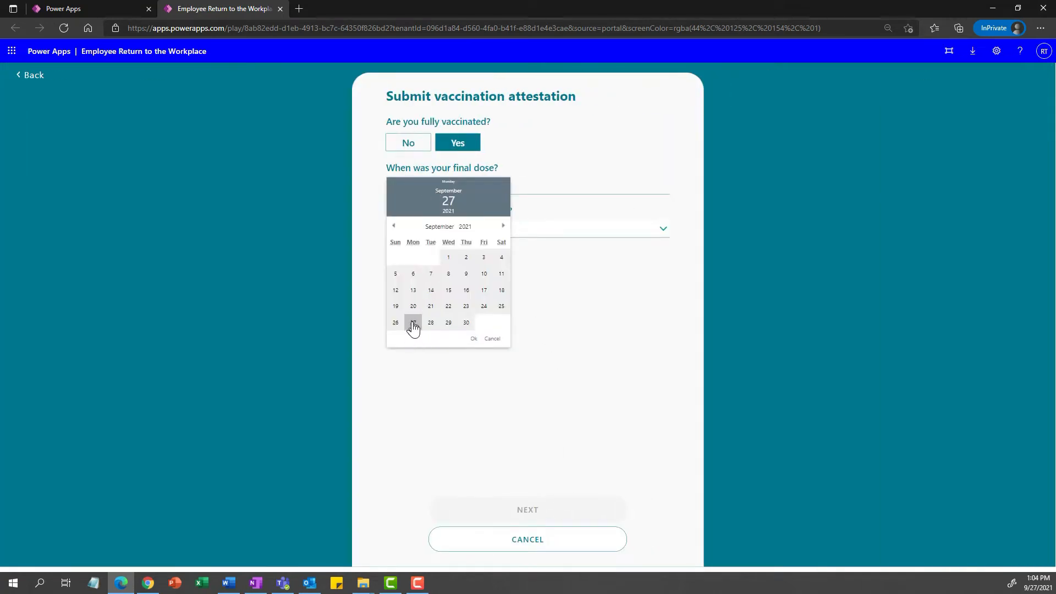
click(473, 340)
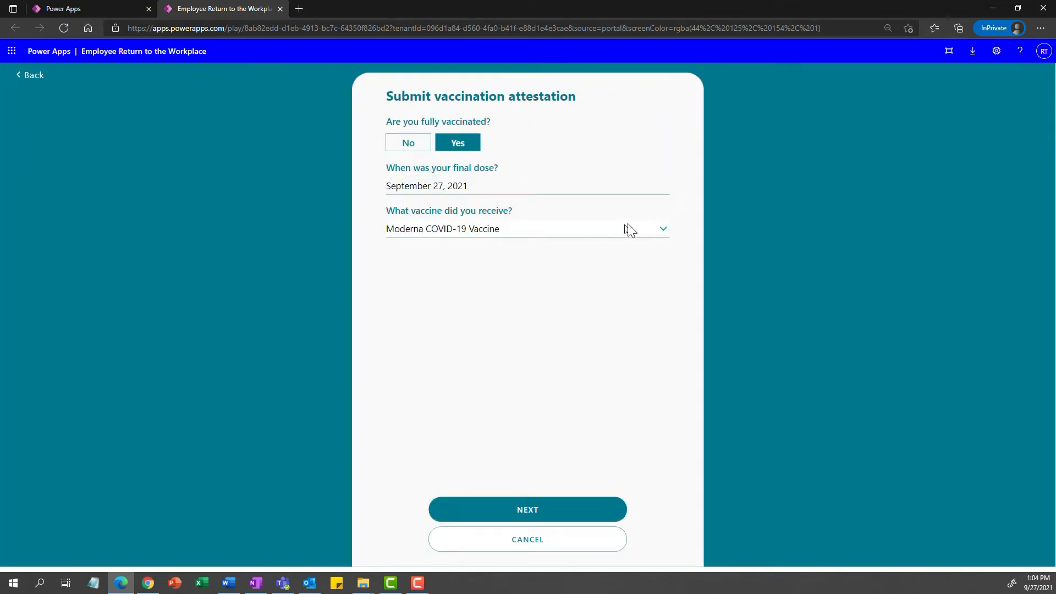
click(649, 232)
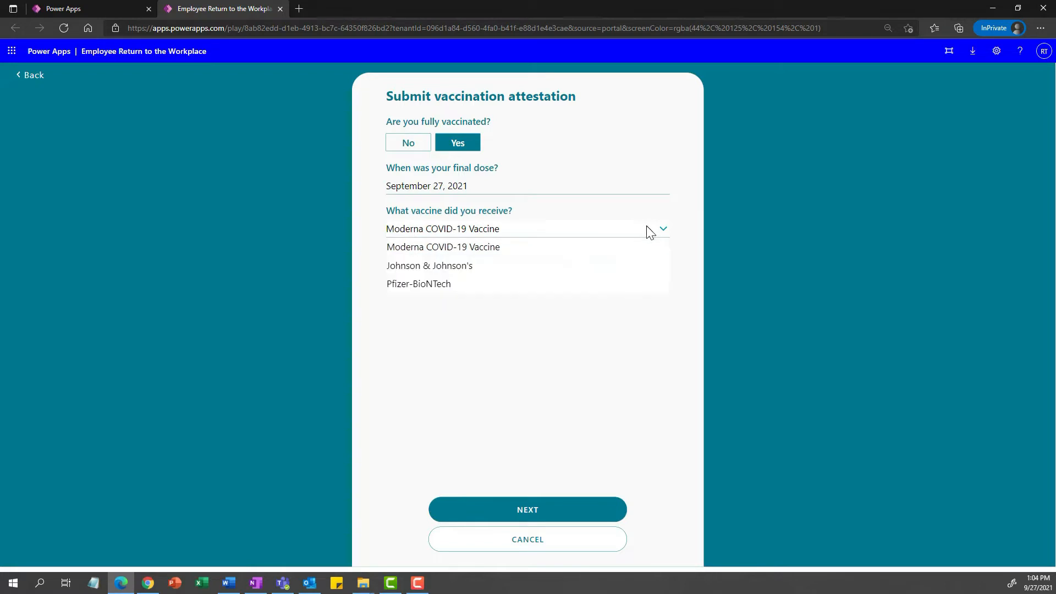
click(447, 286)
click(560, 509)
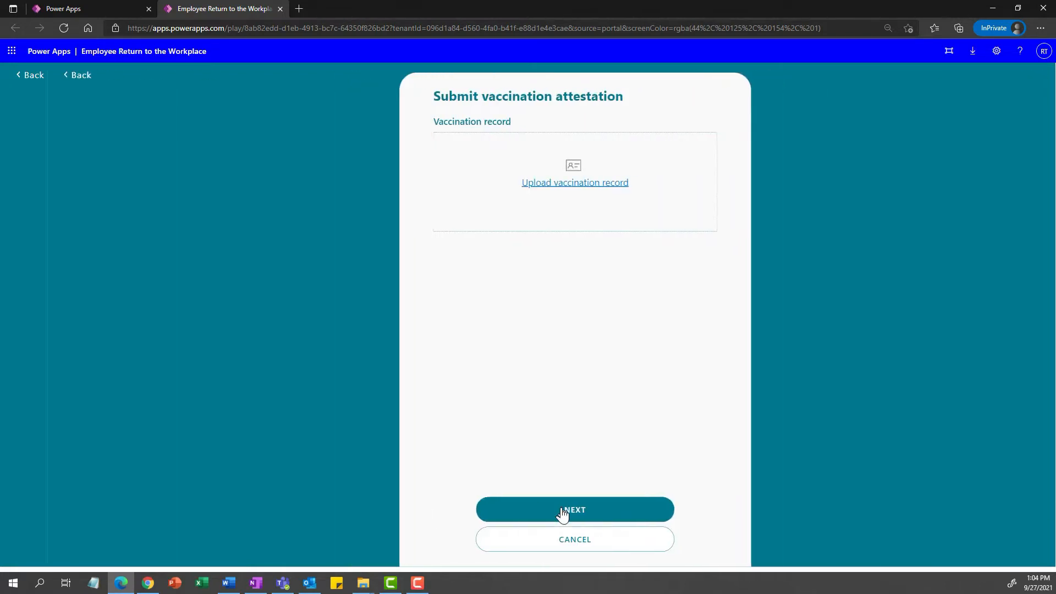
- Upload covid19-vaccination-card.png as the vaccination record, submit the attestation and return home
click(527, 183)
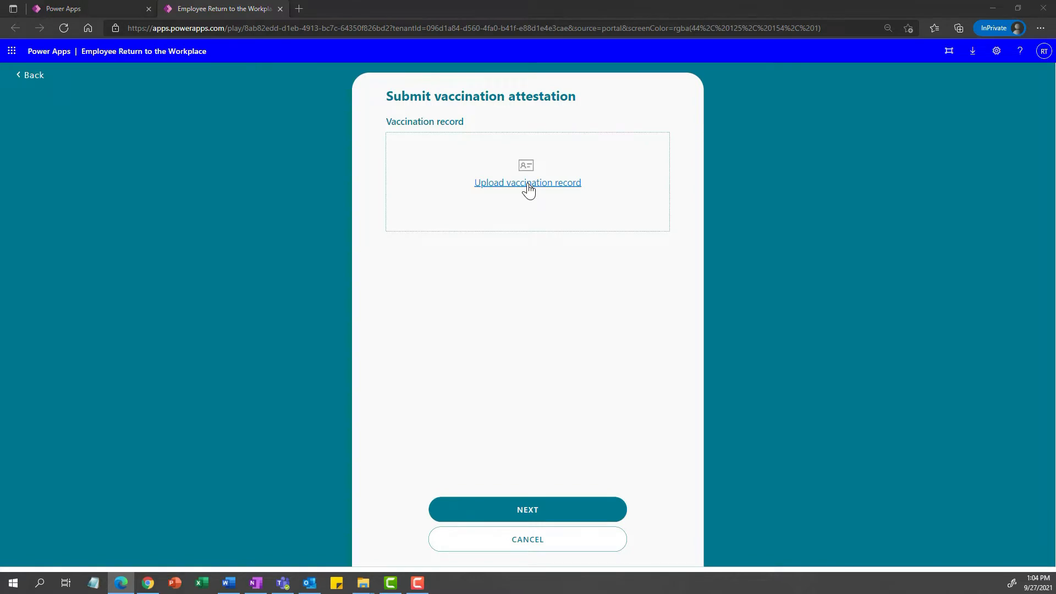
click(205, 254)
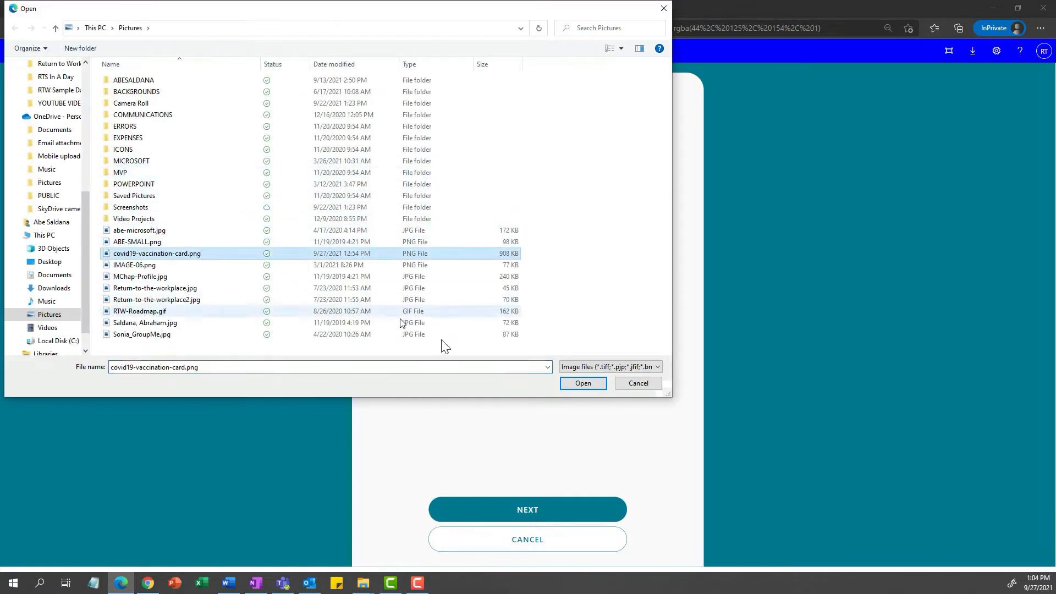
click(584, 382)
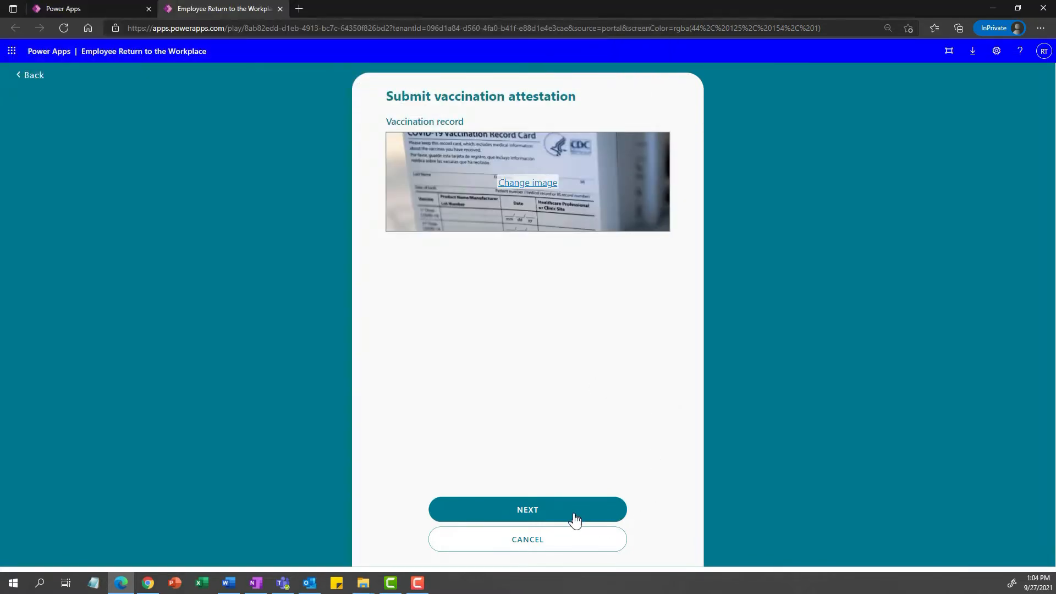
click(568, 516)
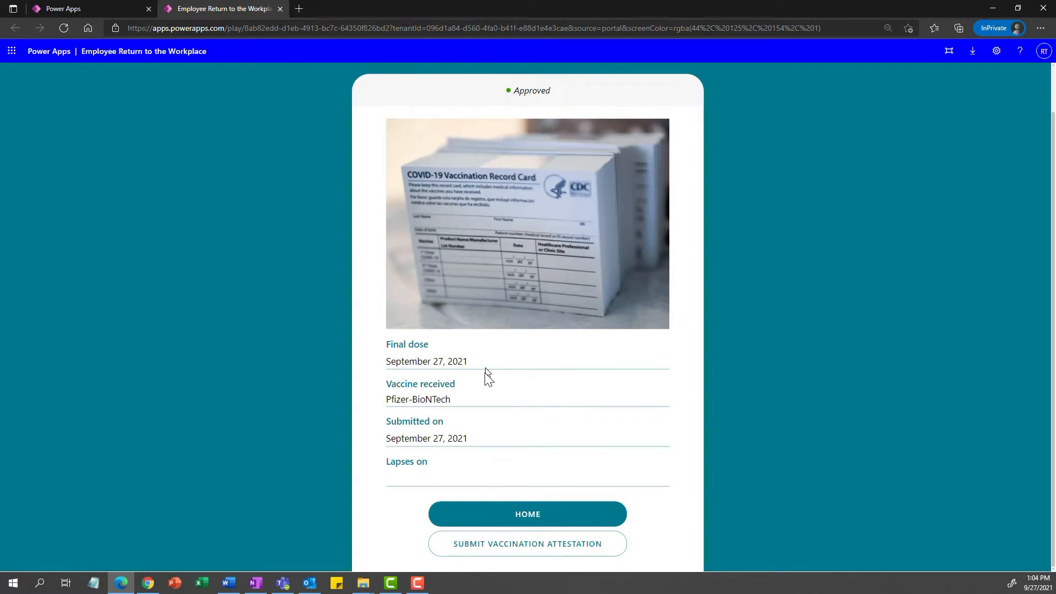
click(542, 519)
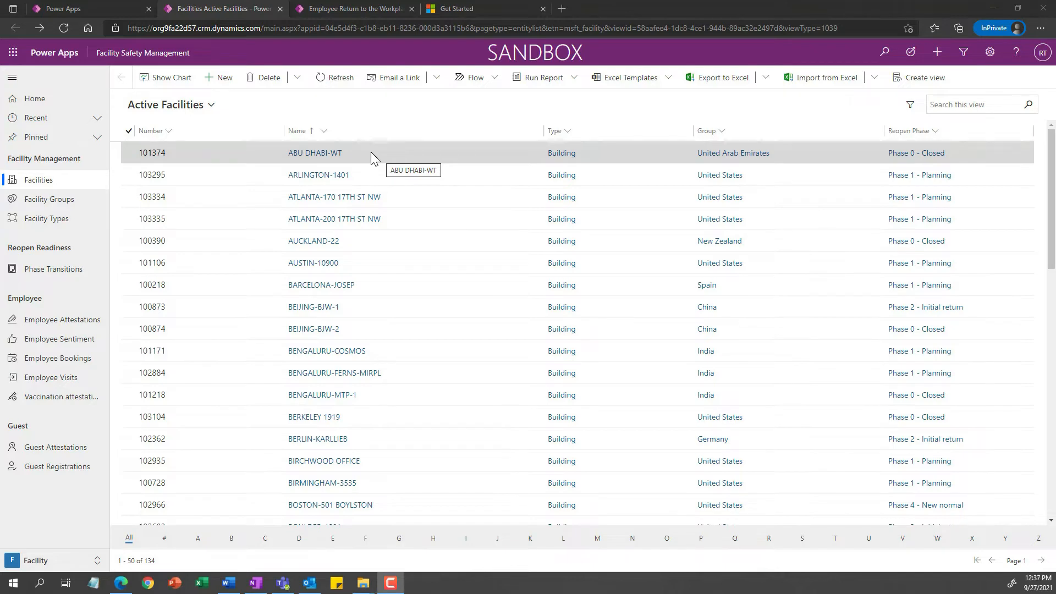
- Open the AUSTIN-10900 record in the active facilities of Facility Safety Management and examine its readiness dashboard
click(319, 264)
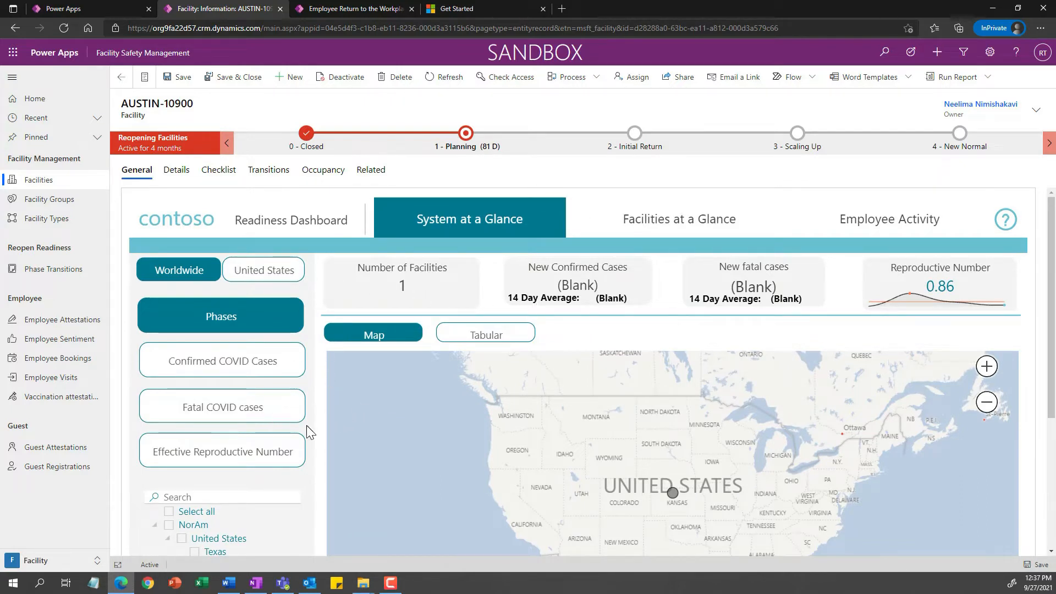
scroll(307, 426, down, 2)
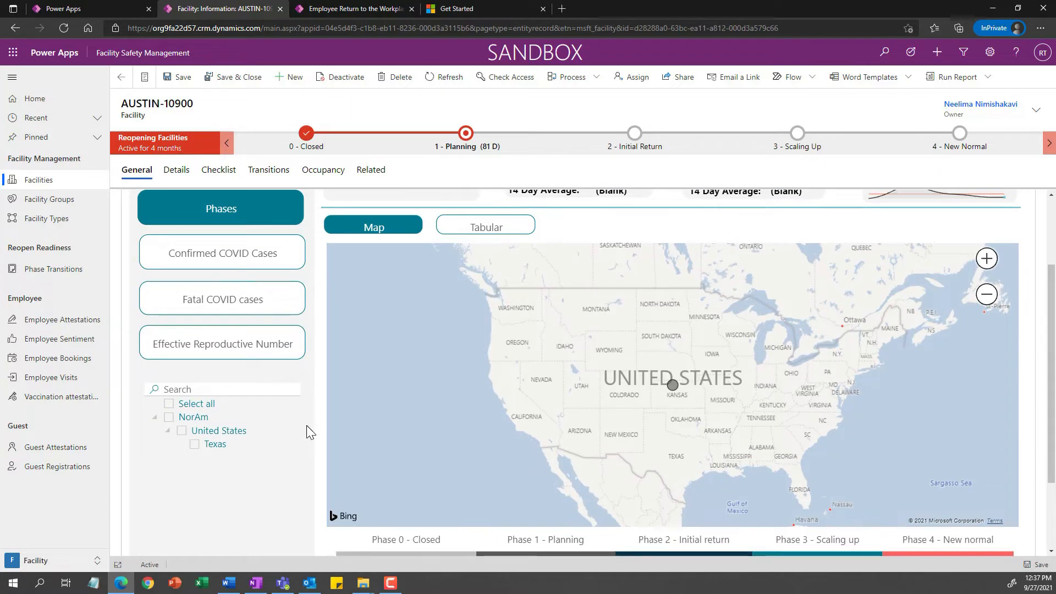
scroll(307, 426, up, 2)
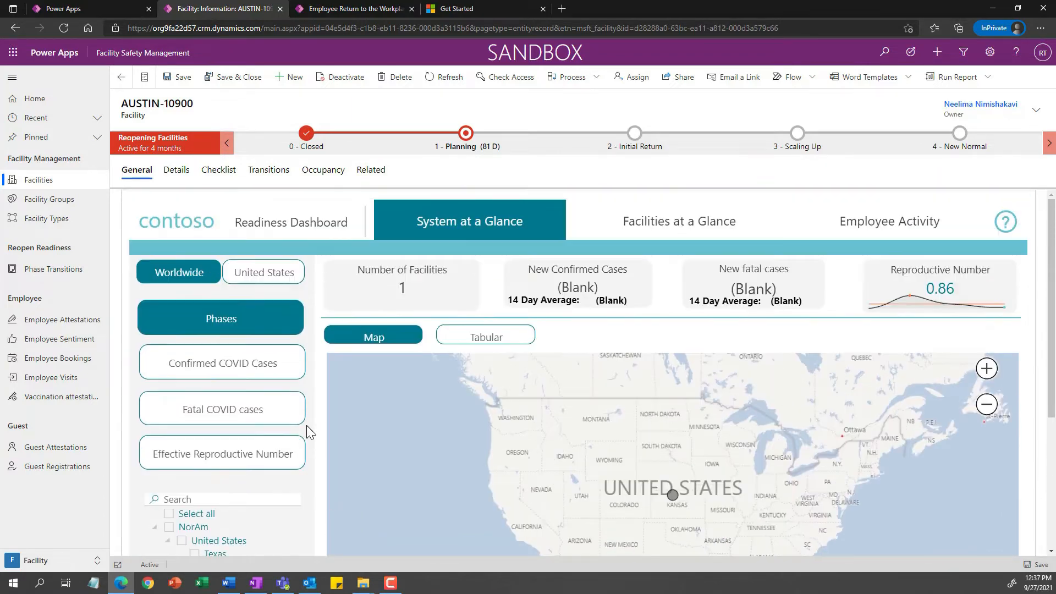
- Set the entry window interval to 1 hour in the AUSTIN-10900 facility's details and save the record
click(176, 173)
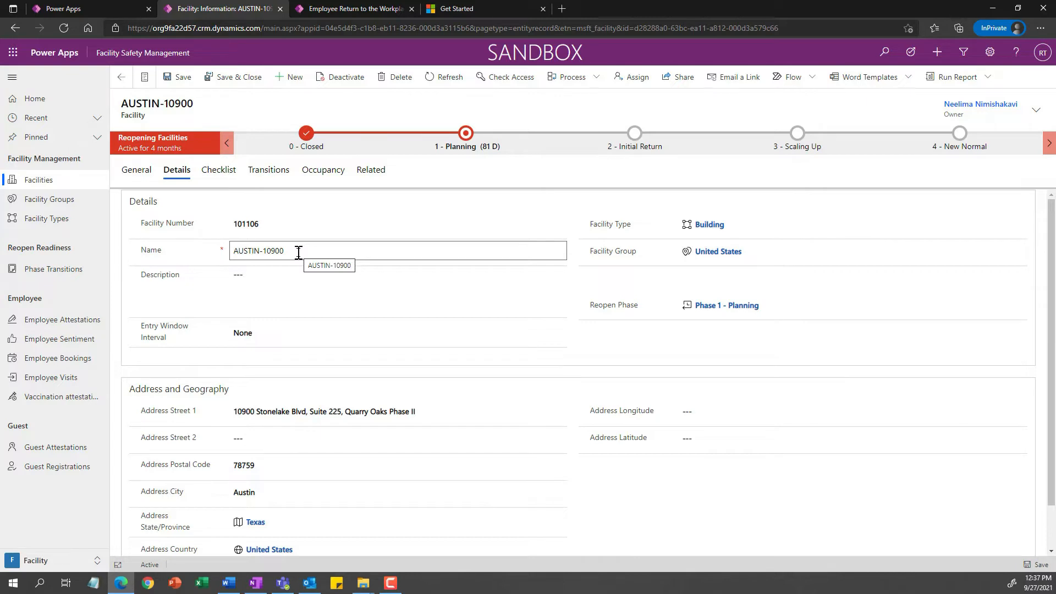
click(280, 336)
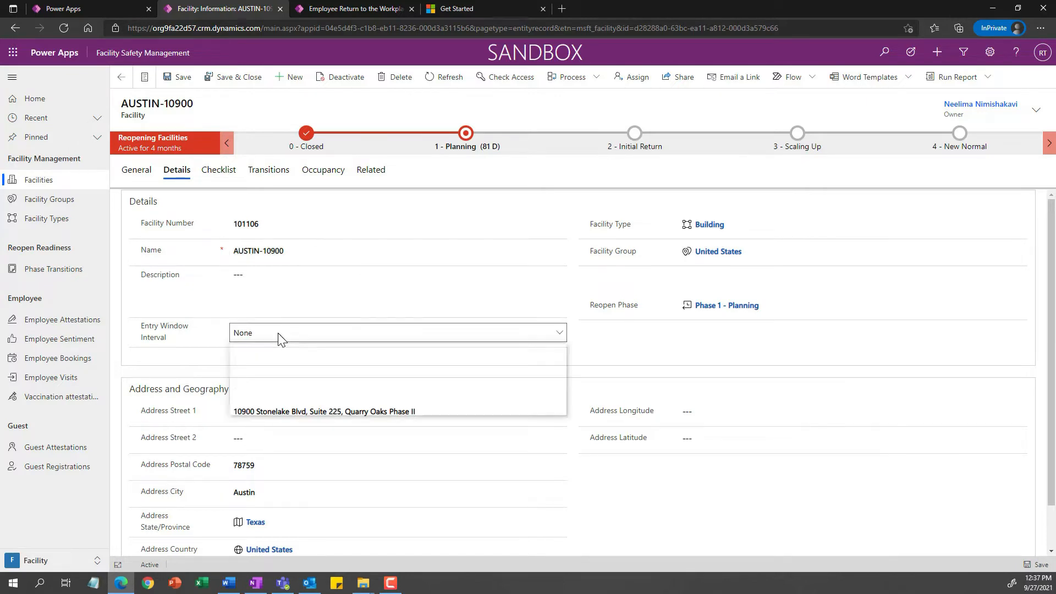
click(289, 406)
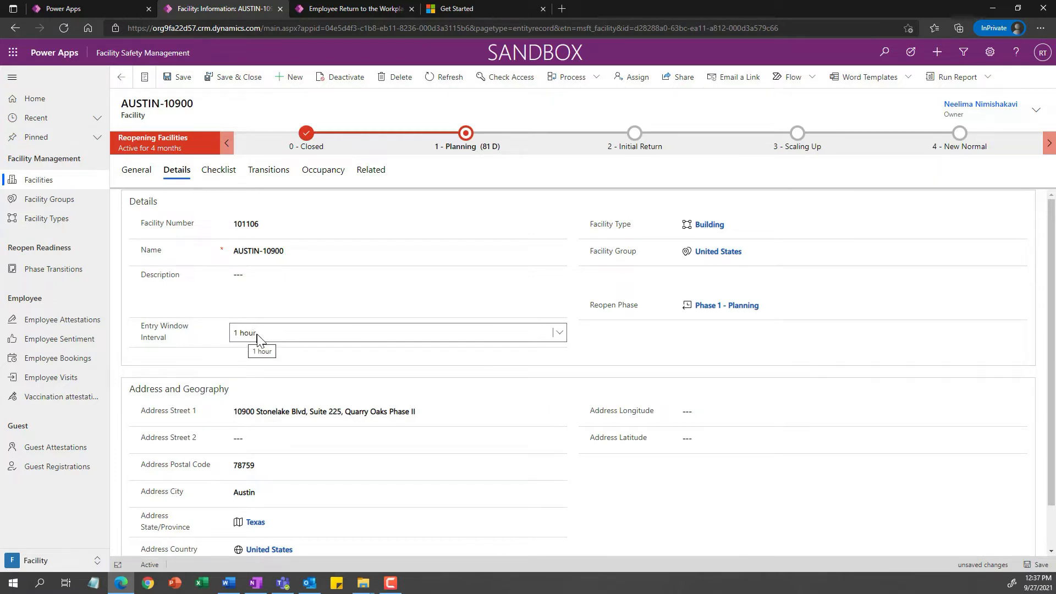
click(179, 81)
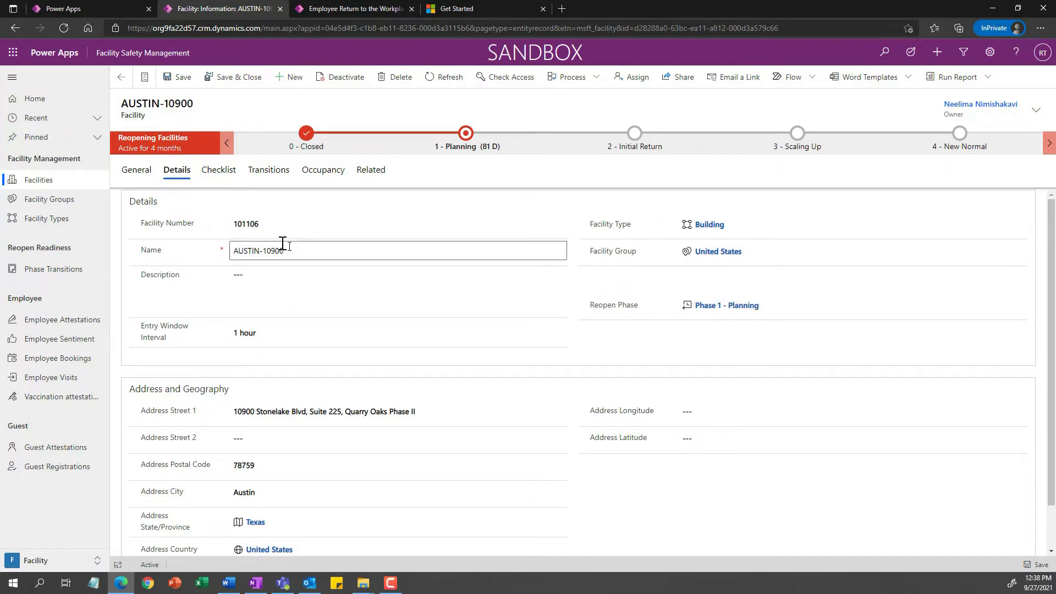
- Review the AUSTIN-10900 facility's readiness checklist, phase transitions, and occupancy floors and areas
click(217, 176)
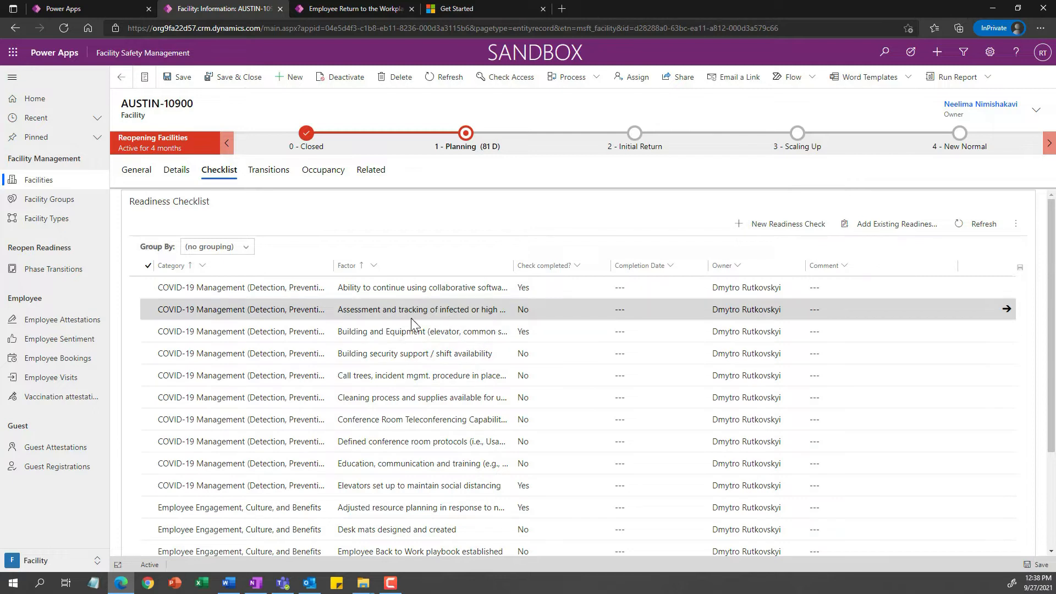
click(267, 175)
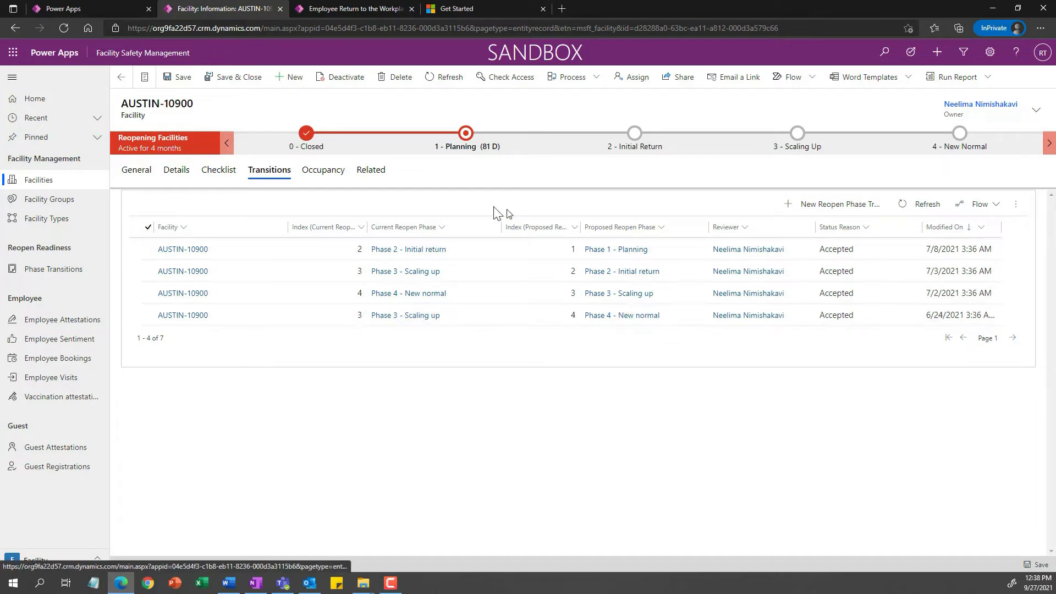
click(321, 174)
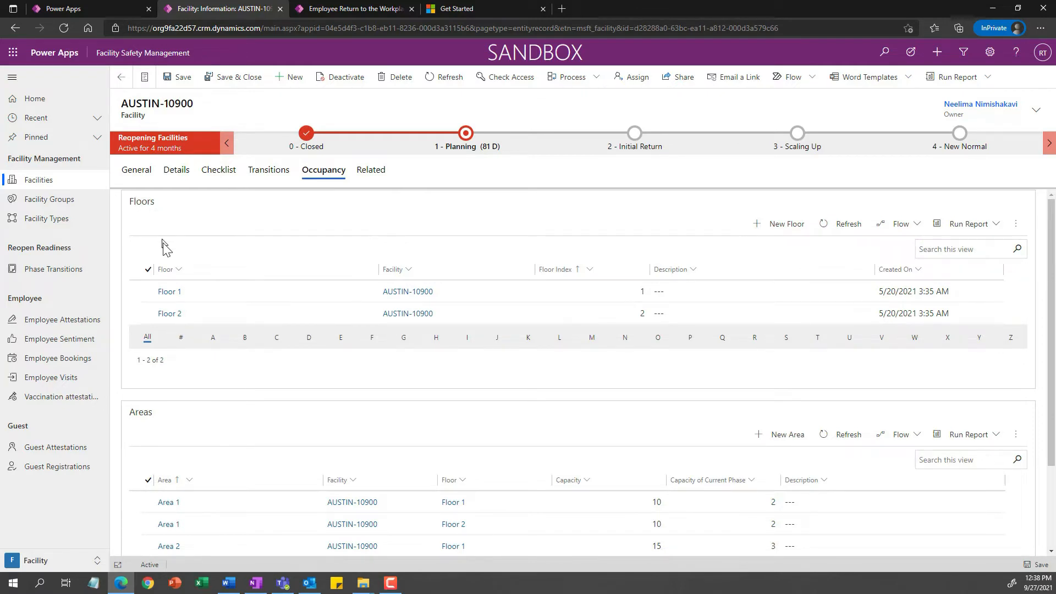
scroll(275, 387, down, 2)
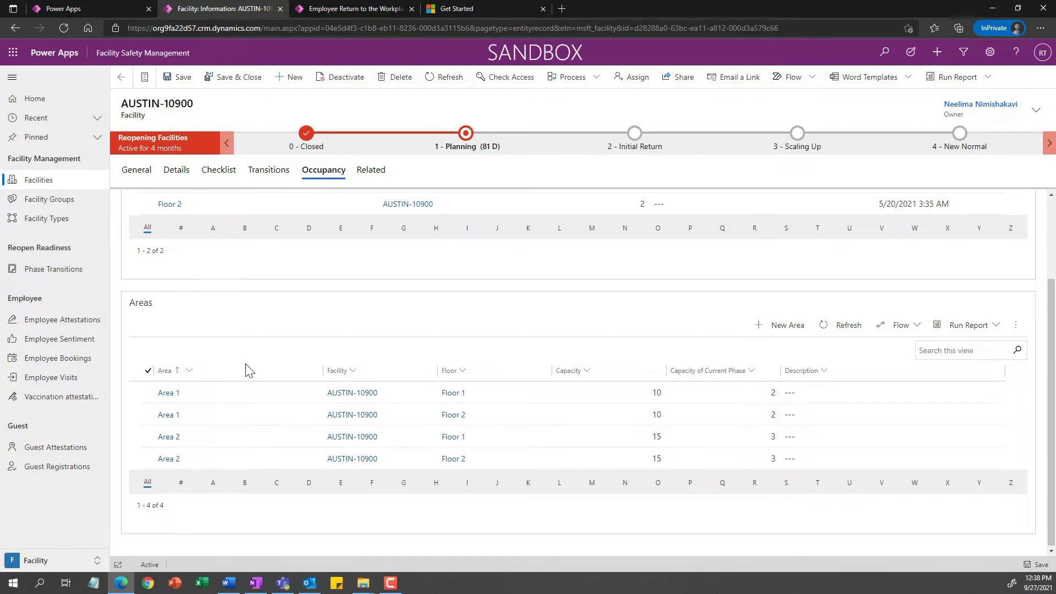
scroll(249, 370, up, 2)
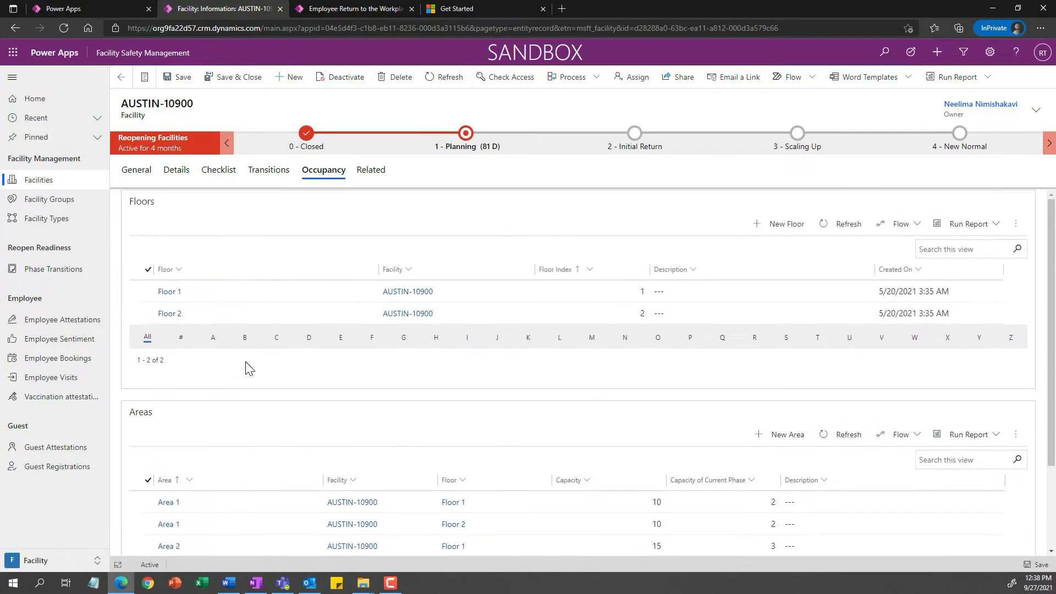
- Look over the blank new floor and new area forms for AUSTIN-10900, browse the selectable floors, and return to the facility without saving
click(783, 225)
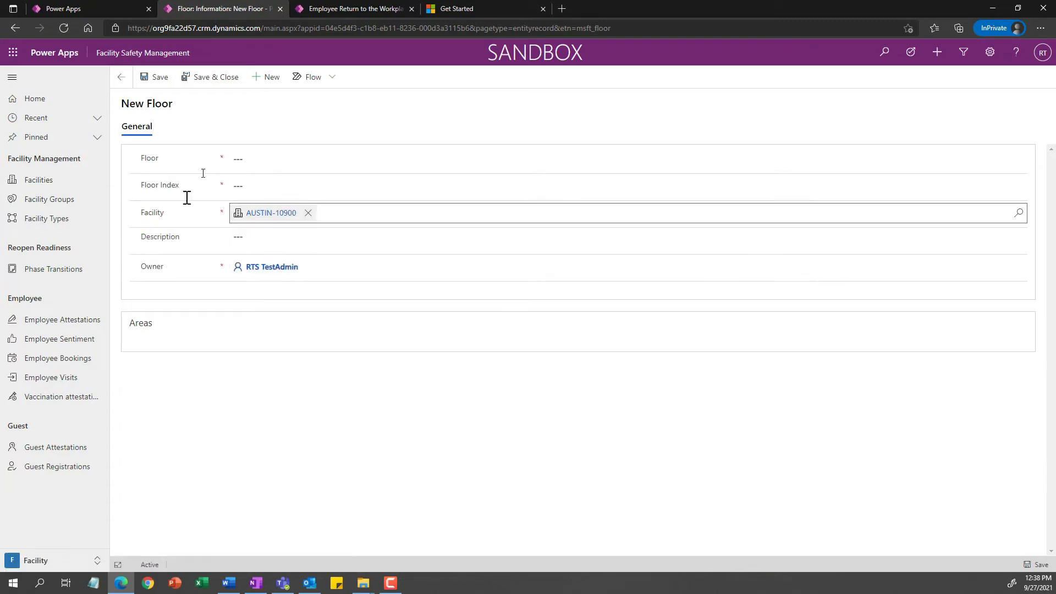
click(122, 78)
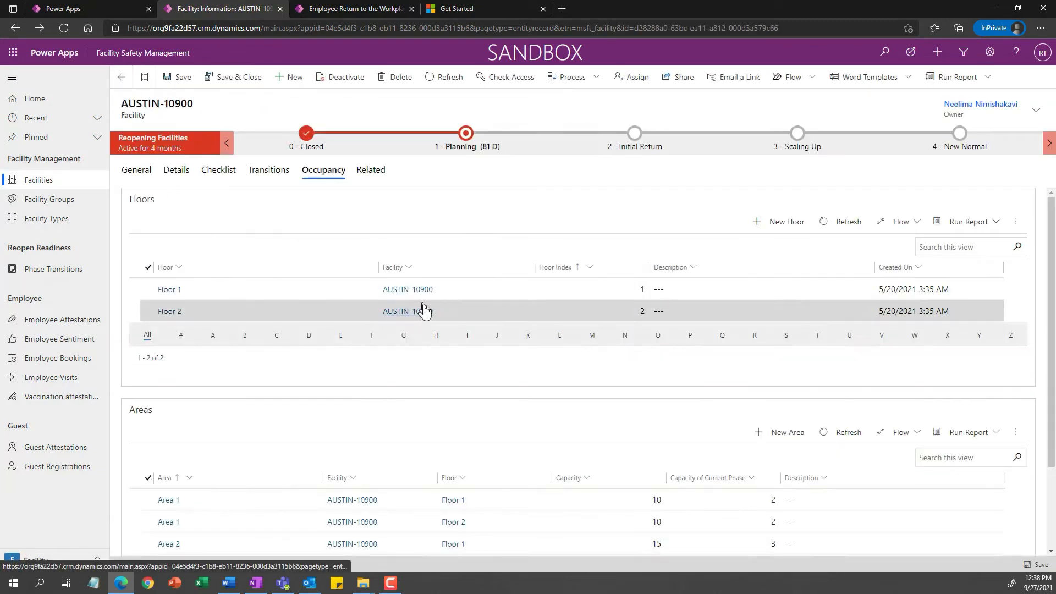
click(788, 434)
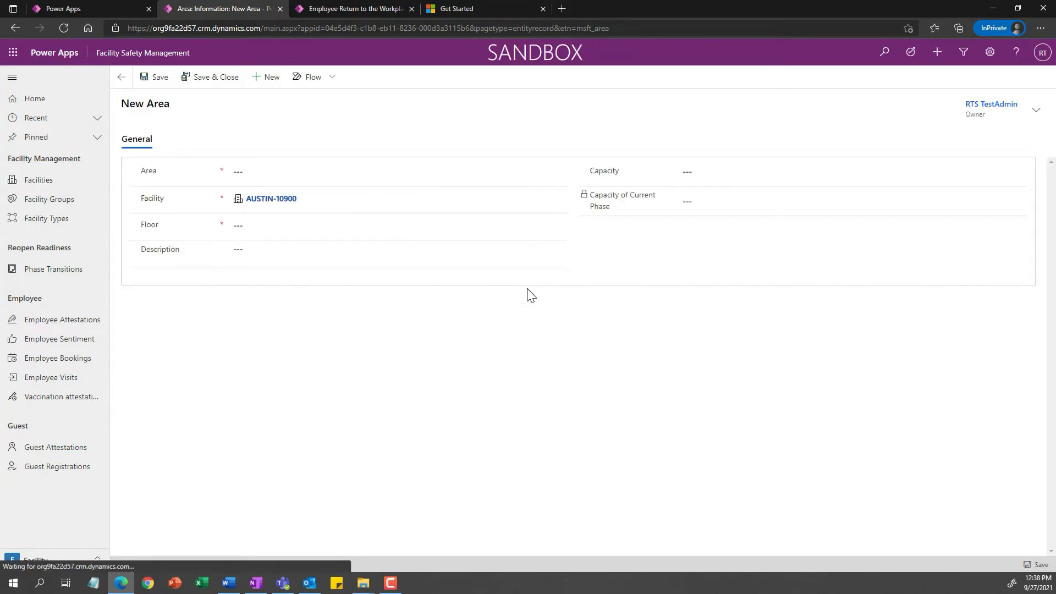
click(288, 224)
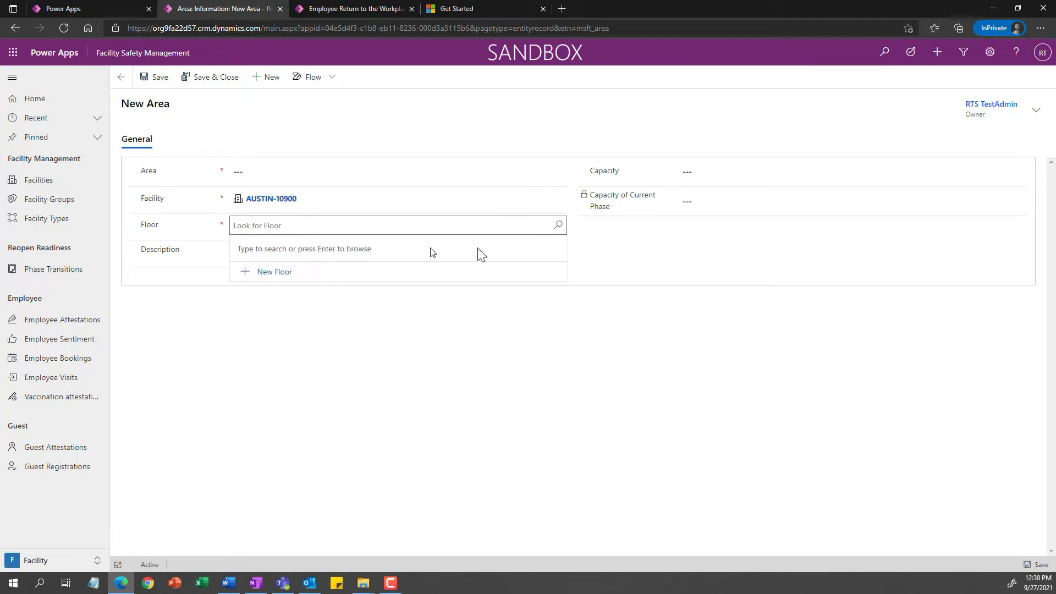
click(558, 225)
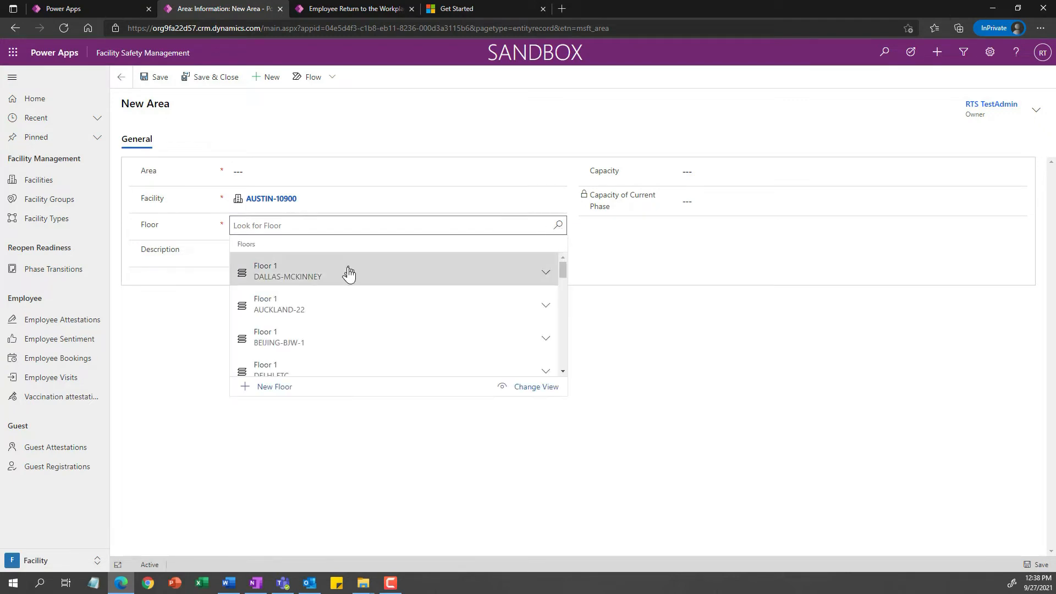
scroll(351, 353, down, 1)
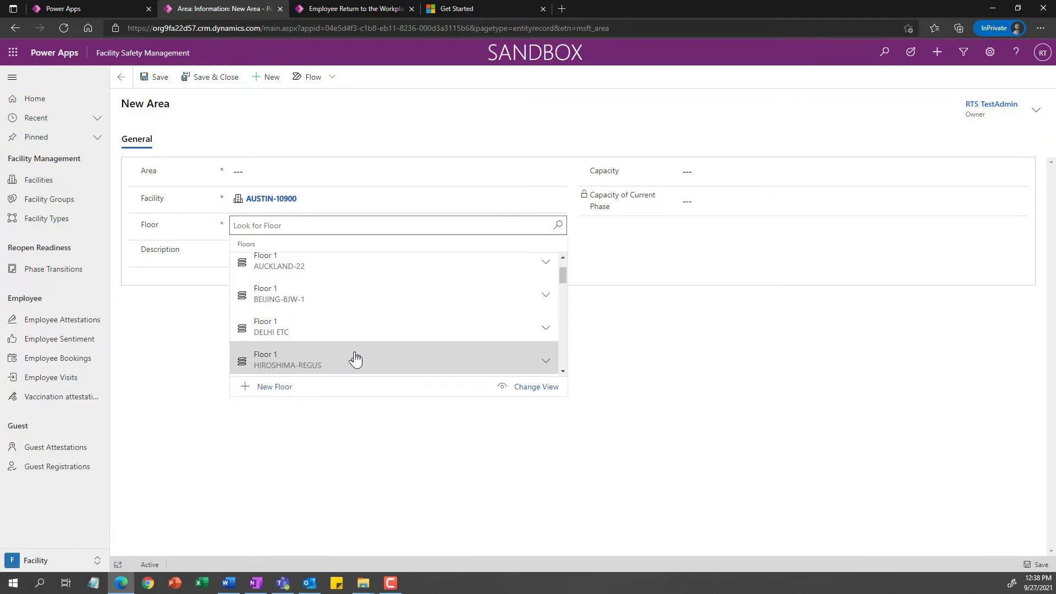
scroll(355, 354, up, 1)
click(638, 319)
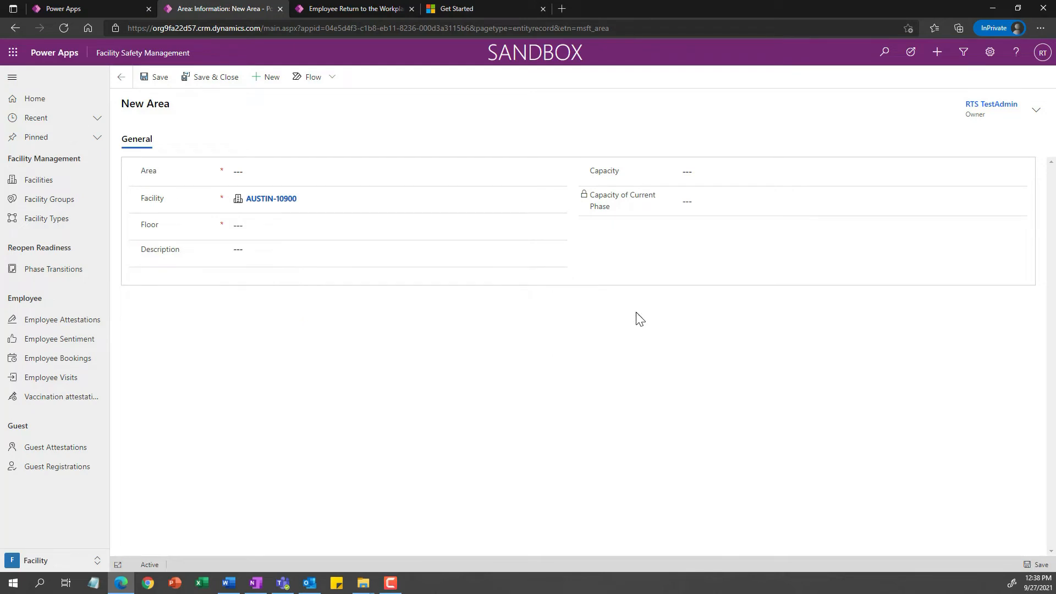
click(120, 79)
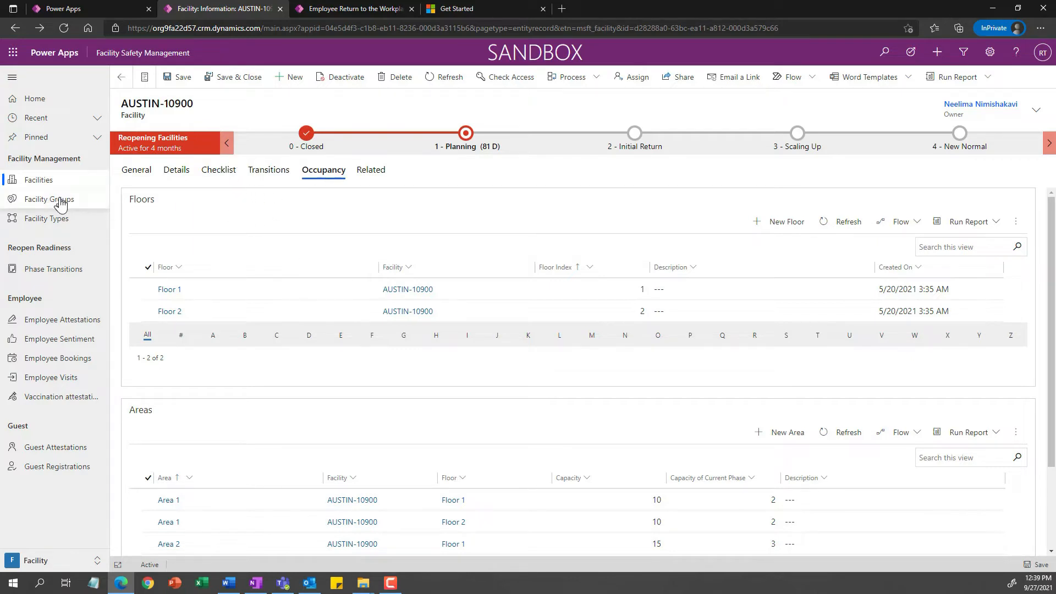
- Sort the active facility groups by parent facility group from A to Z and look through the list
click(60, 204)
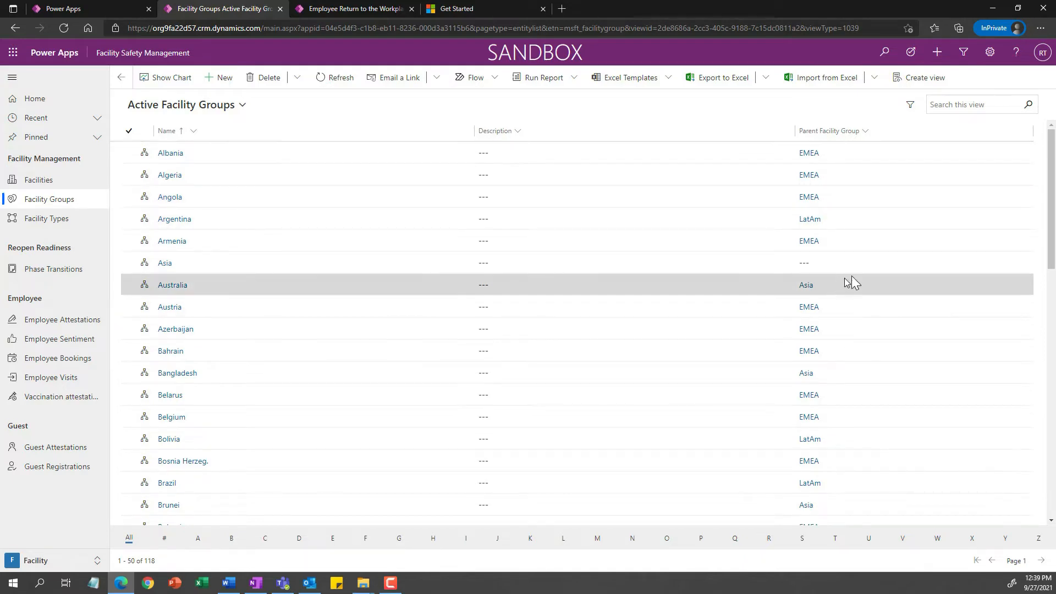
click(864, 134)
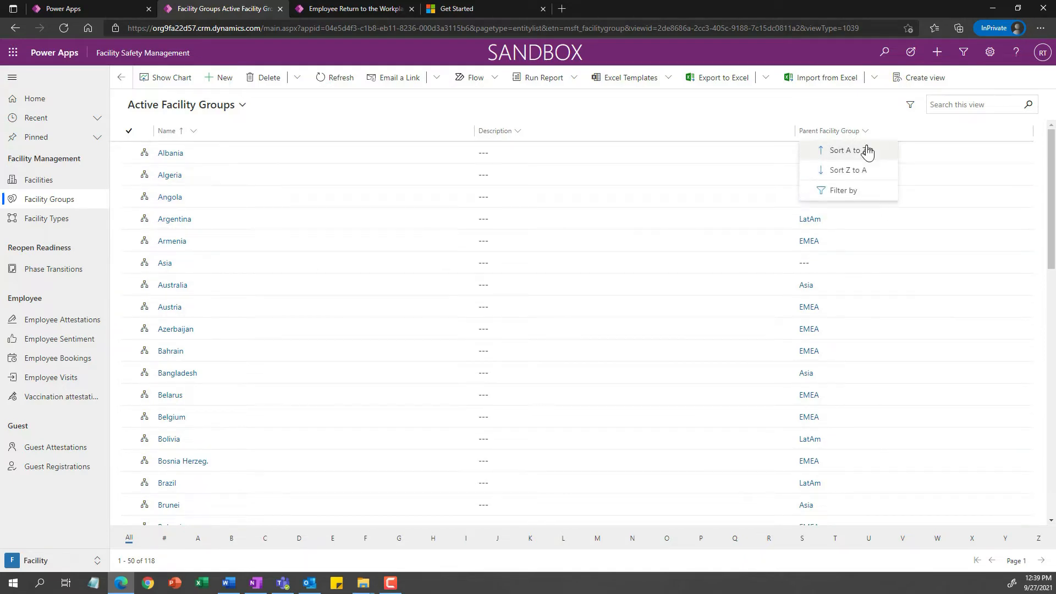
click(864, 147)
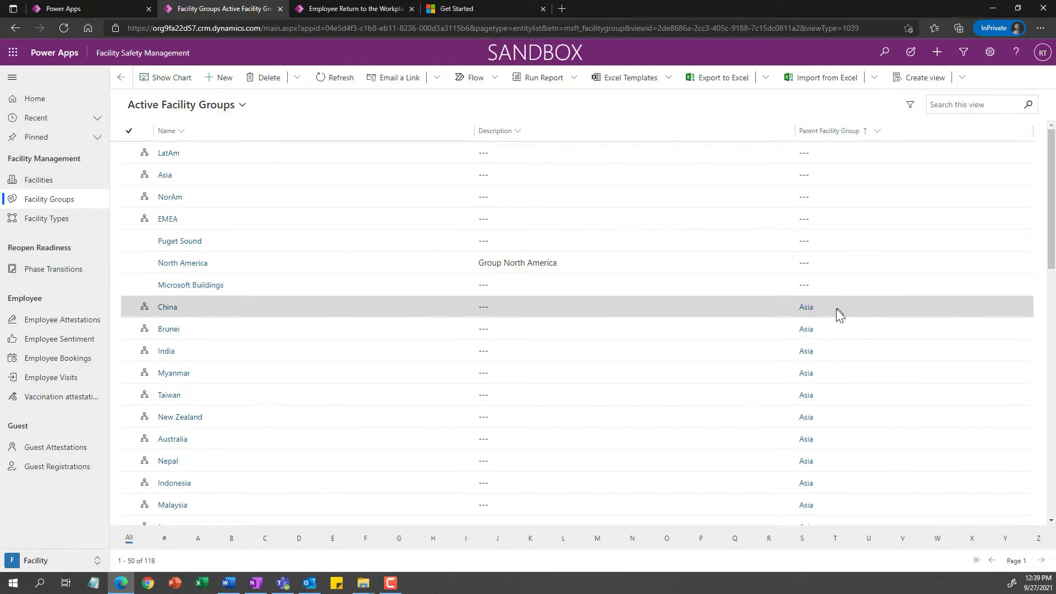
scroll(849, 345, down, 5)
scroll(853, 352, down, 8)
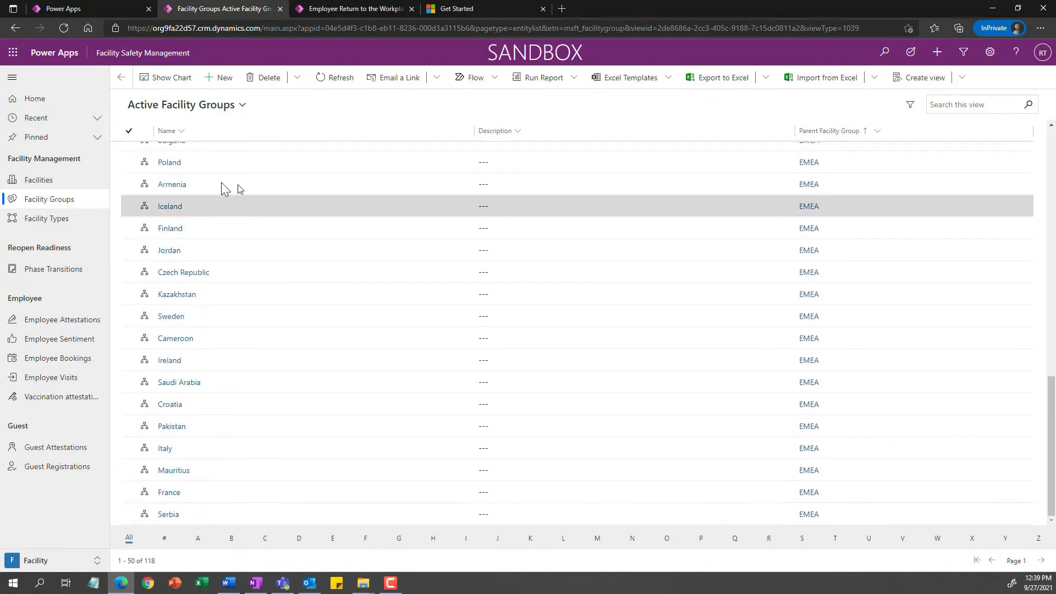
- View the active facility types and look through the phase transitions in the All Reopen Phase Transitions view
click(49, 224)
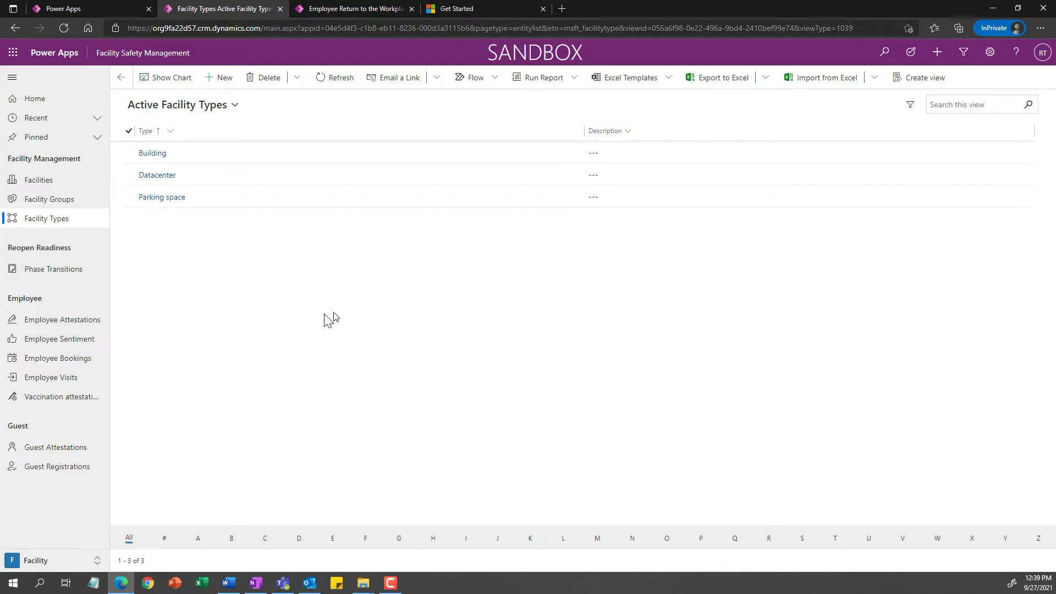
click(53, 272)
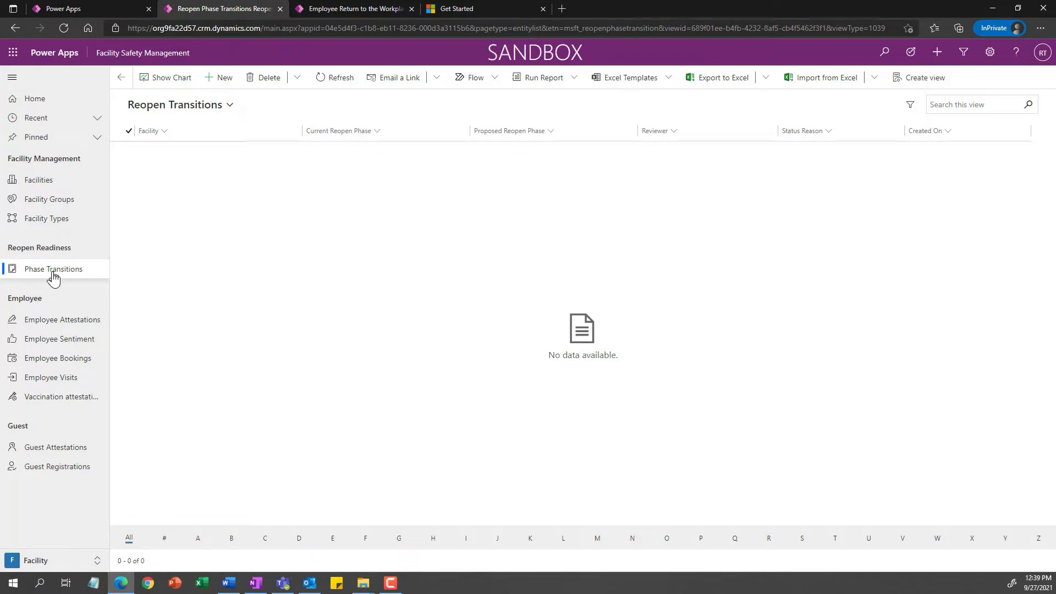
click(229, 106)
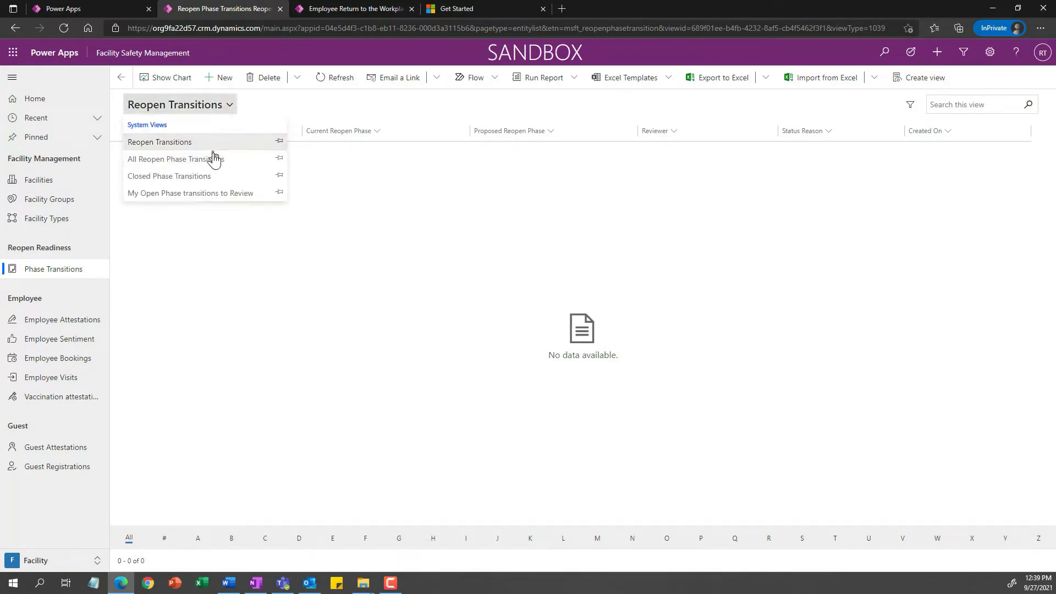
click(220, 165)
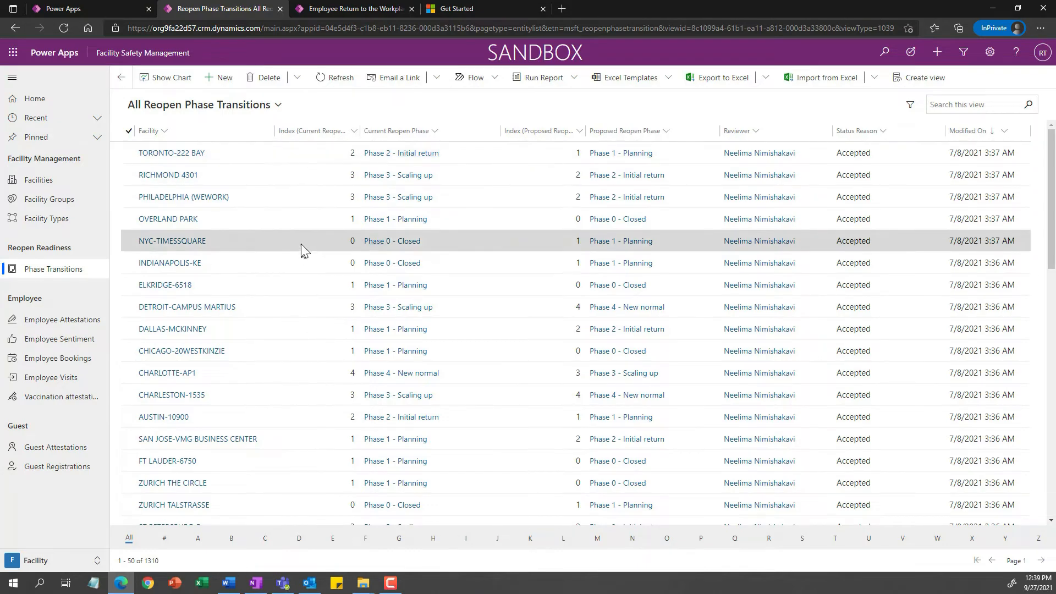
scroll(301, 409, down, 6)
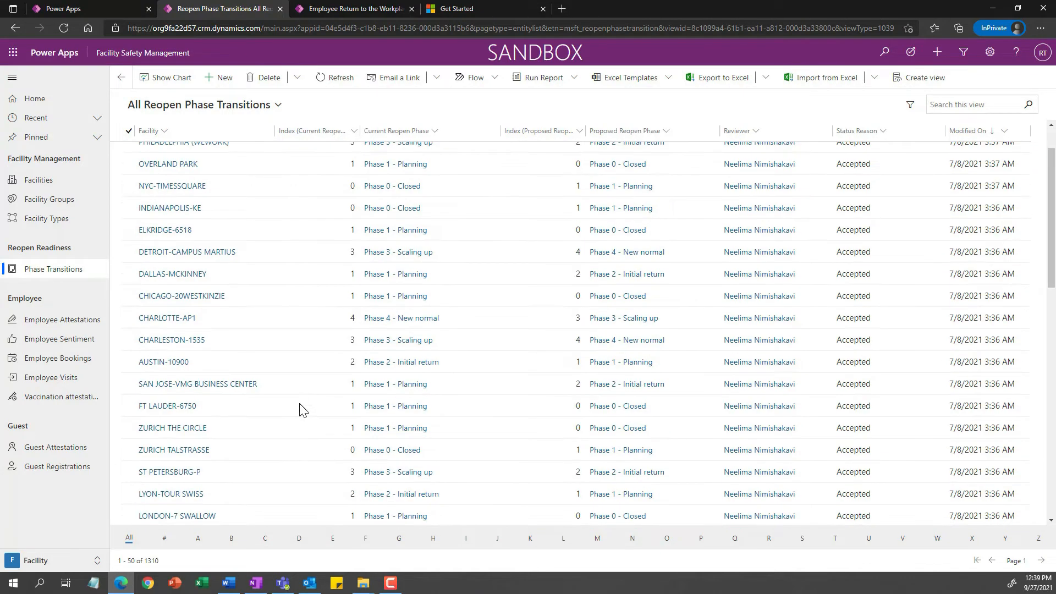
scroll(297, 285, down, 4)
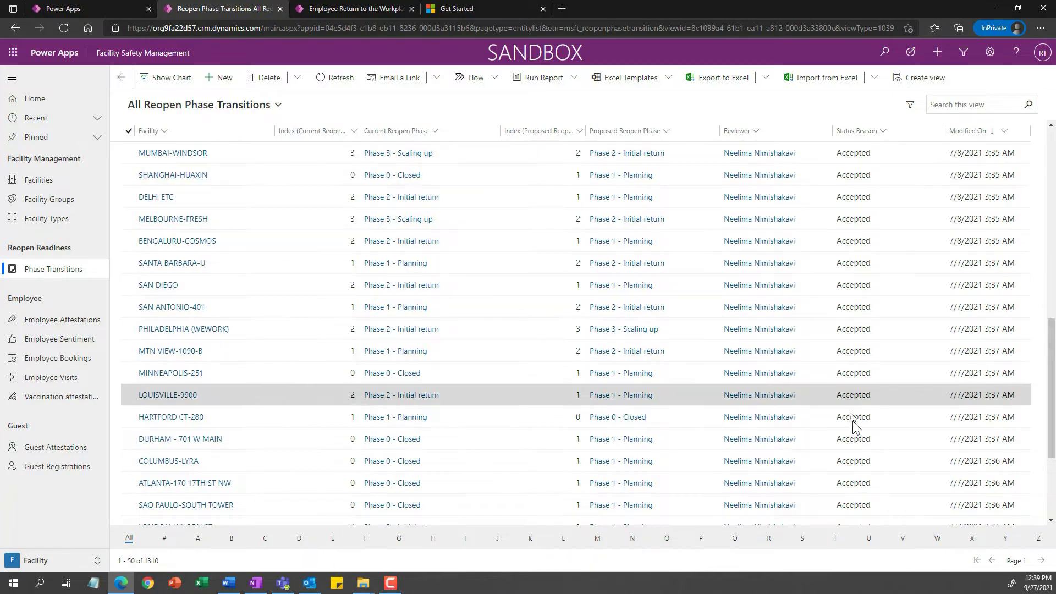
- Review the active employee attestations, sentiment, bookings and visits, and the active vaccination attestations
click(70, 325)
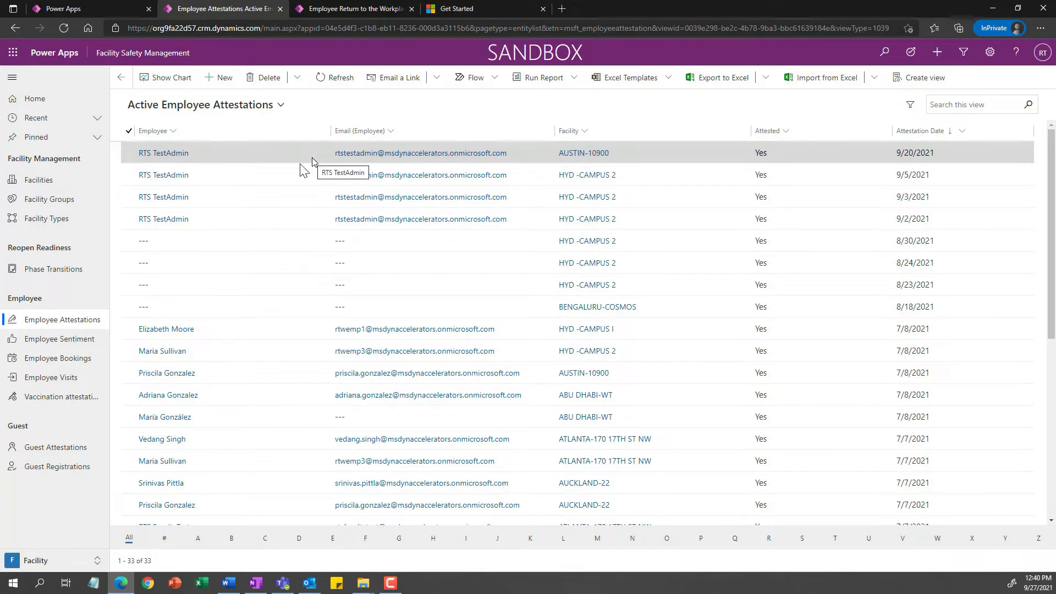
click(52, 345)
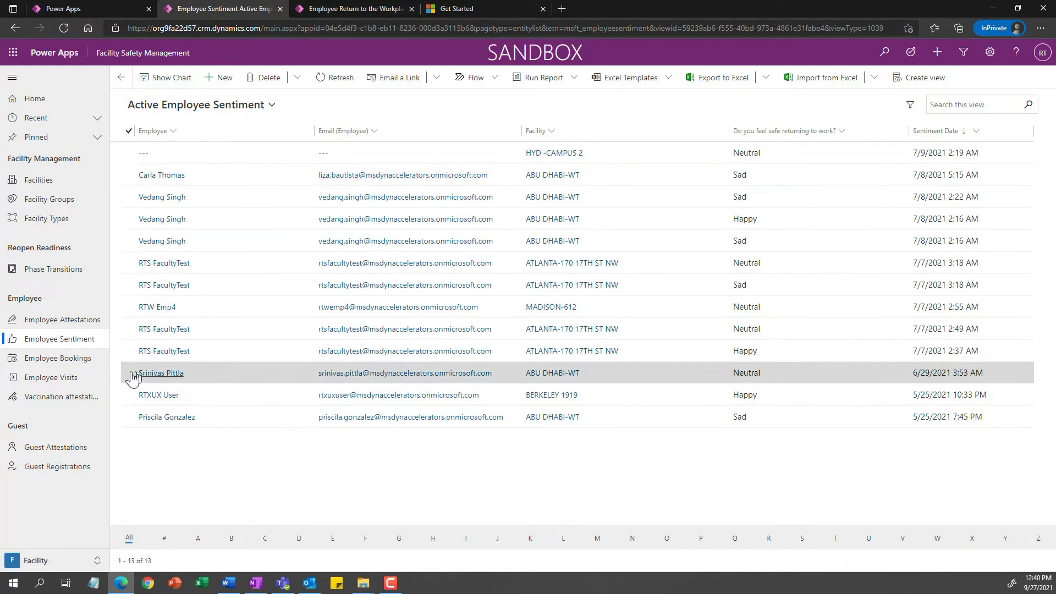
click(53, 359)
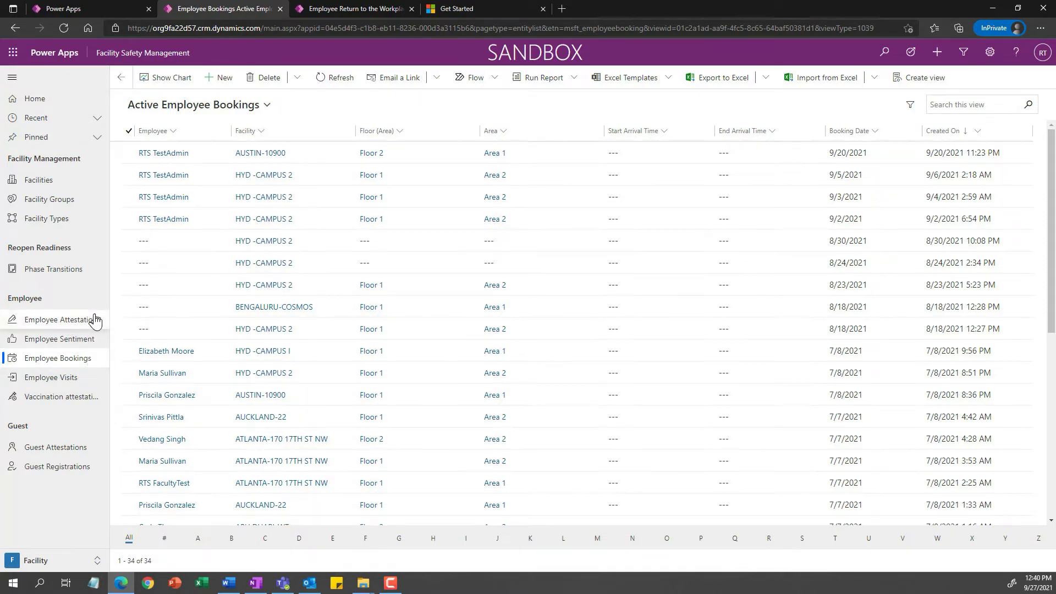
click(66, 379)
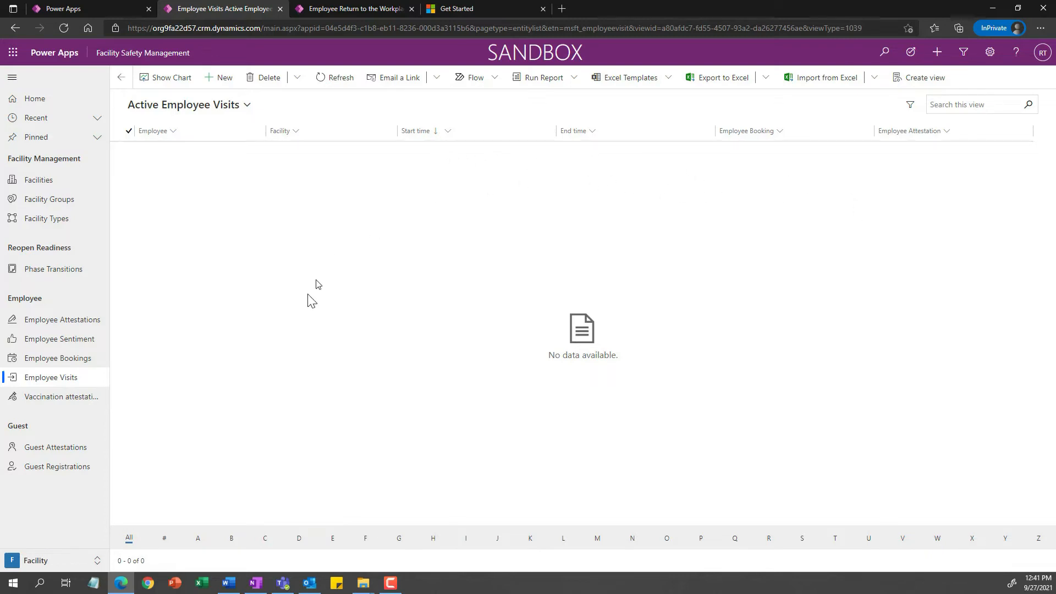
click(64, 402)
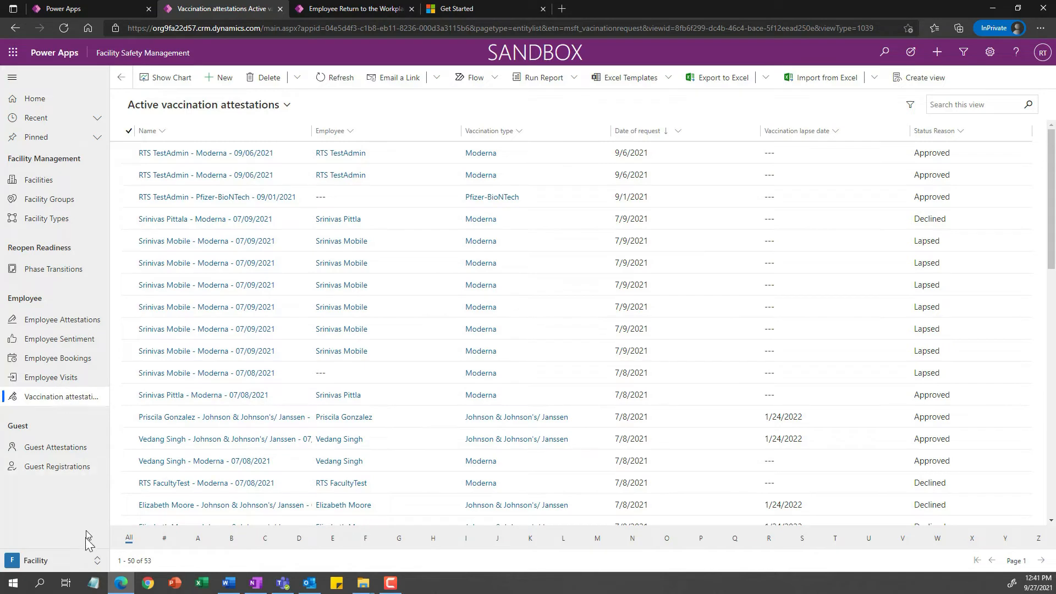
- Open the Default solution setting in the Solution Setup area and examine its company name and employee app features
click(74, 565)
click(74, 540)
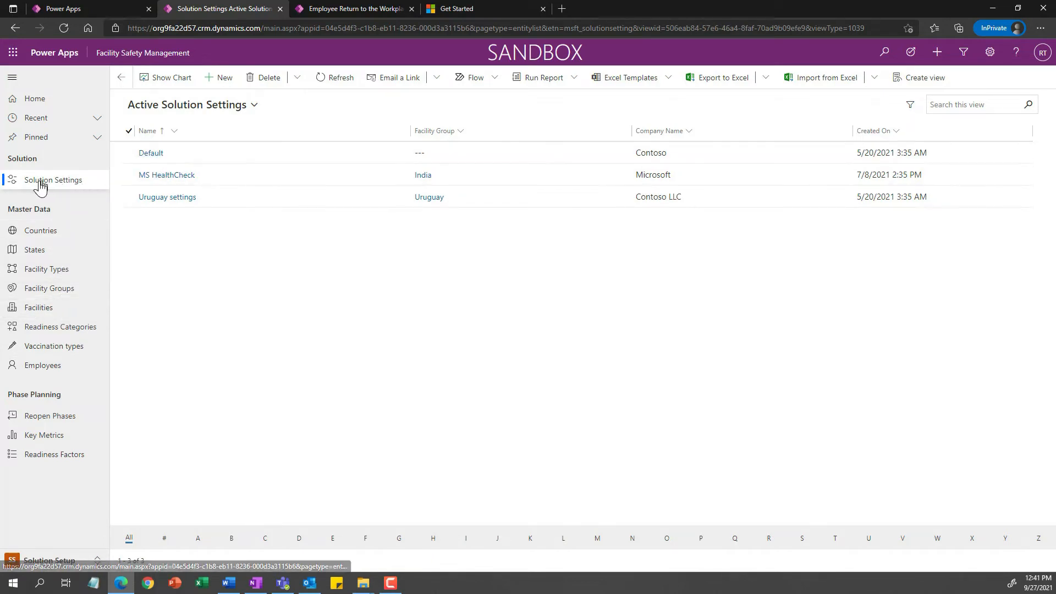
click(148, 154)
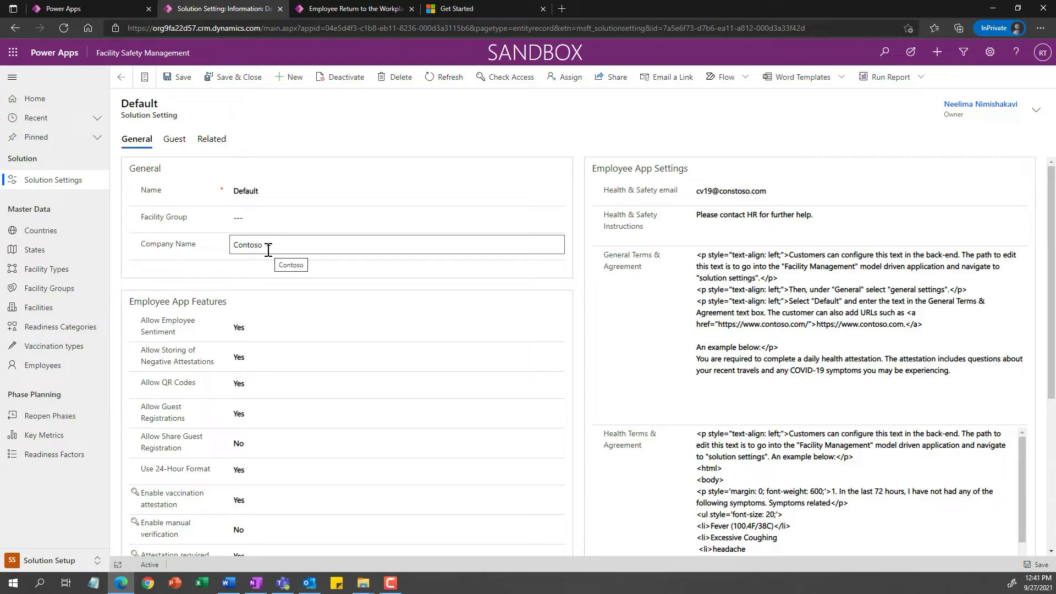
drag(270, 247, 228, 244)
scroll(337, 316, down, 3)
scroll(351, 235, up, 1)
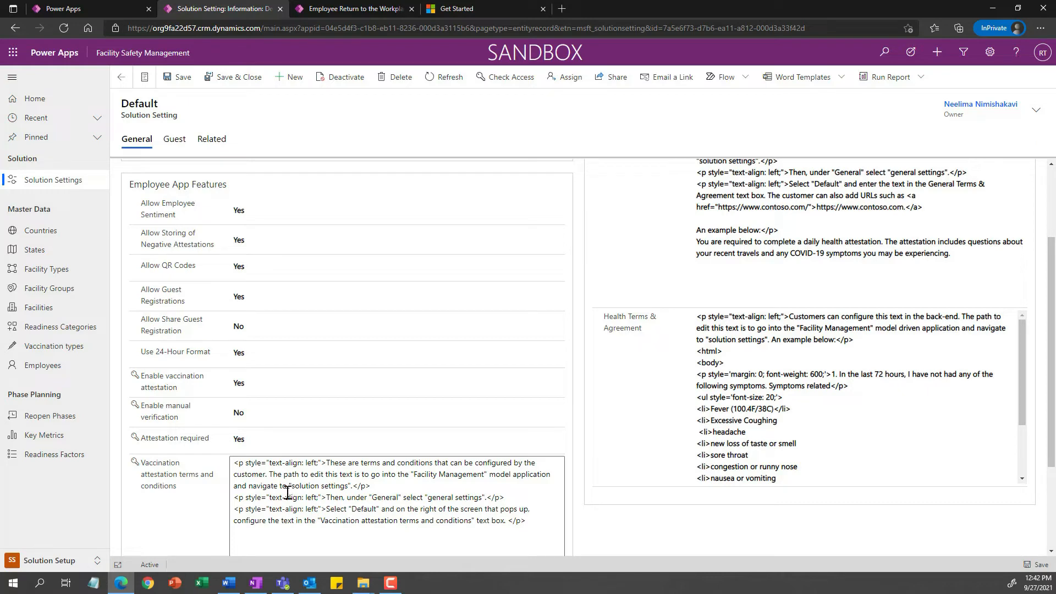
- Examine the guest terms and portal settings of the Default solution setting, return to its general settings and leave the record
scroll(499, 465, up, 3)
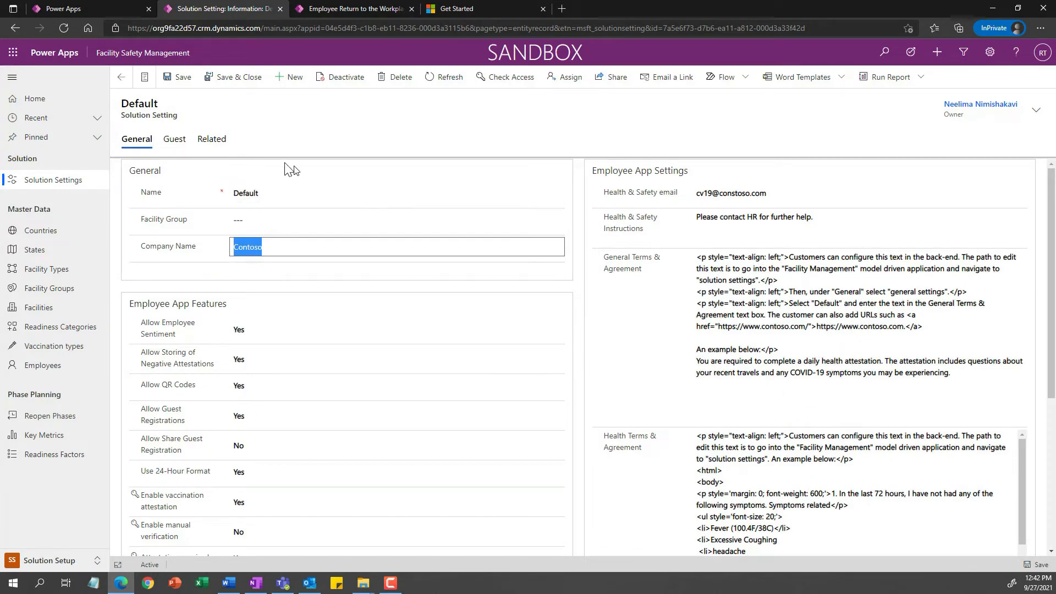
click(175, 141)
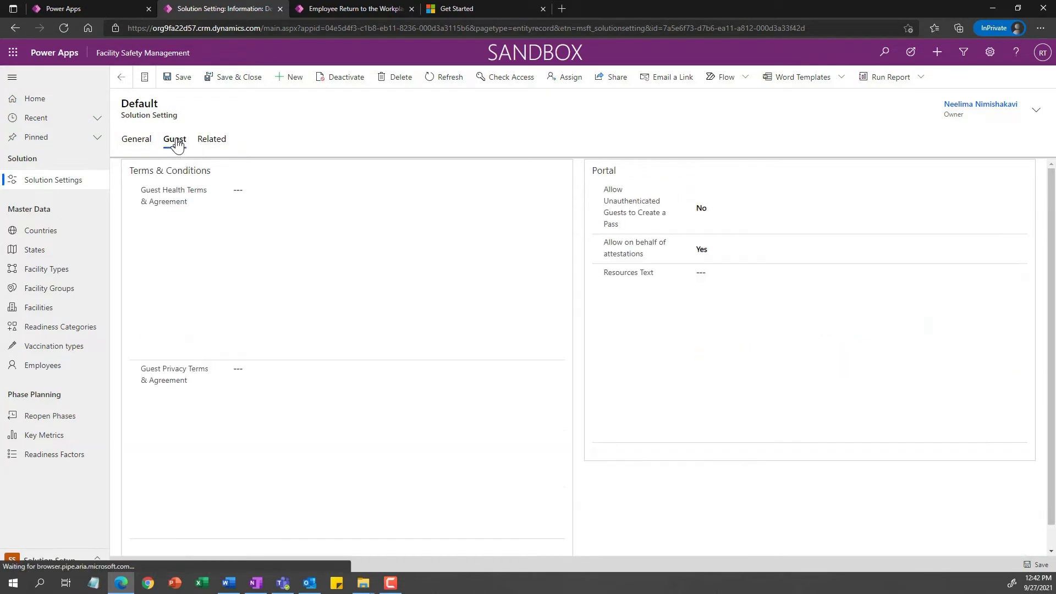
click(132, 142)
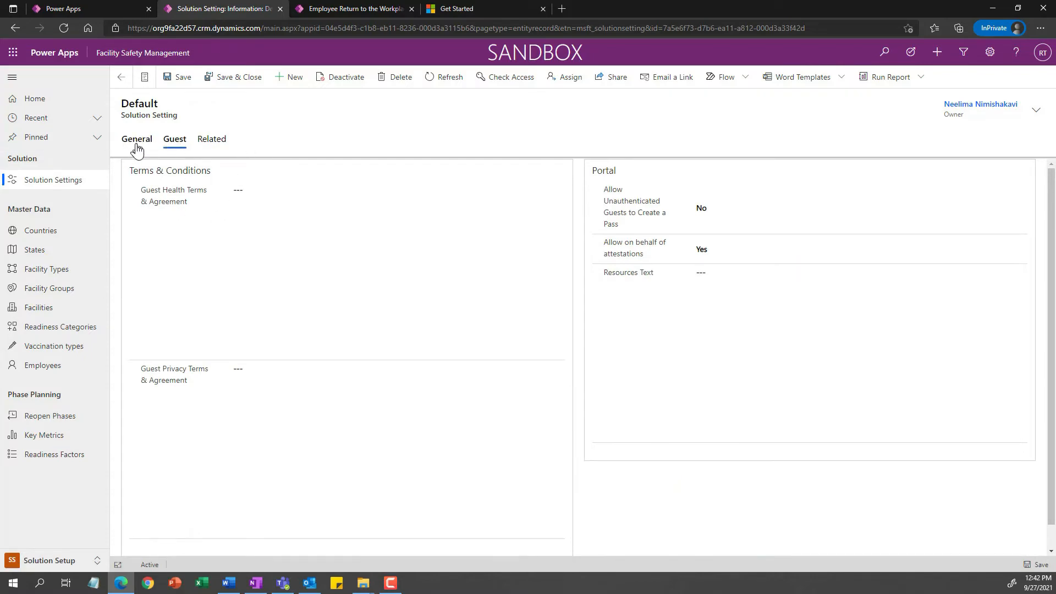
click(122, 78)
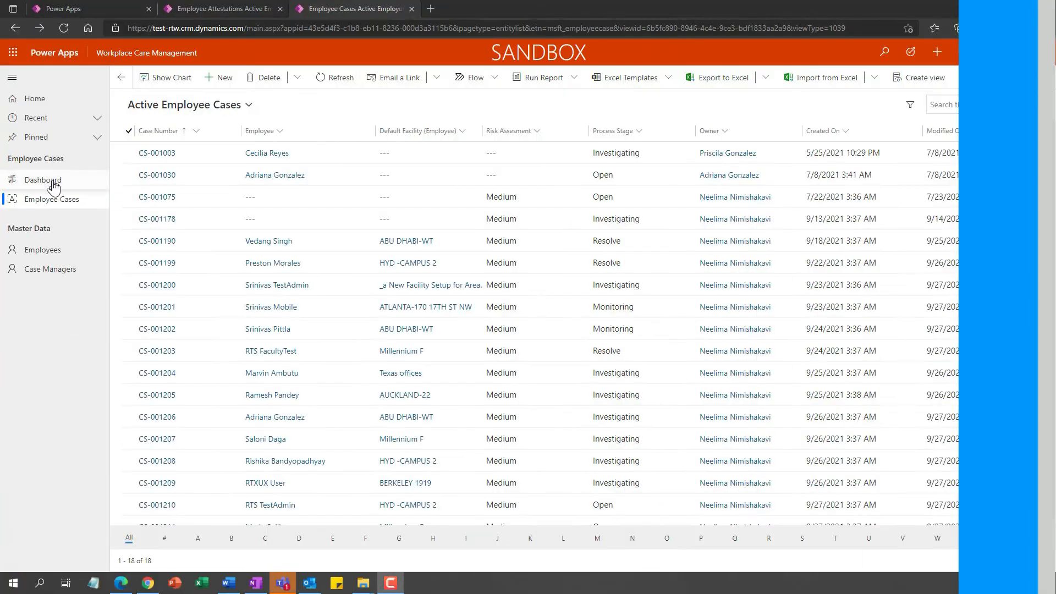
- View the Workplace Care Management dashboard and list the employee cases in the Active Employee Cases view
click(52, 182)
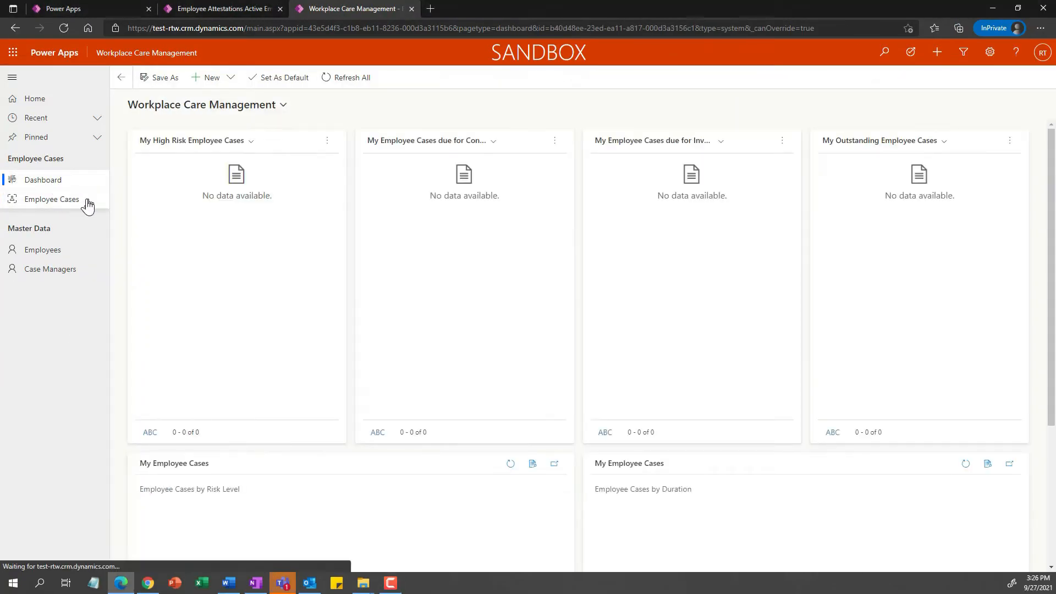
click(56, 204)
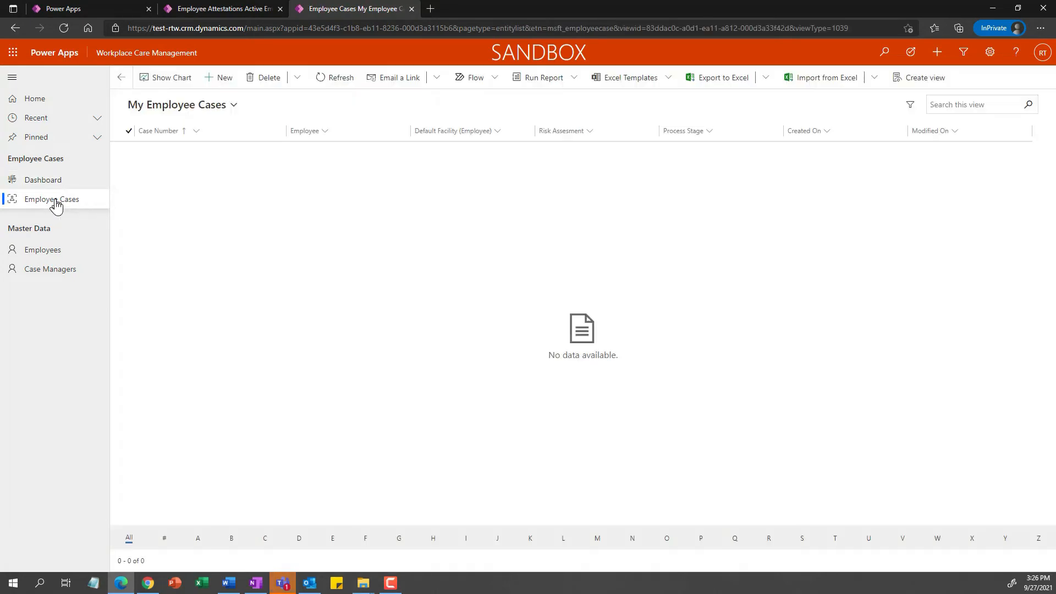
click(233, 106)
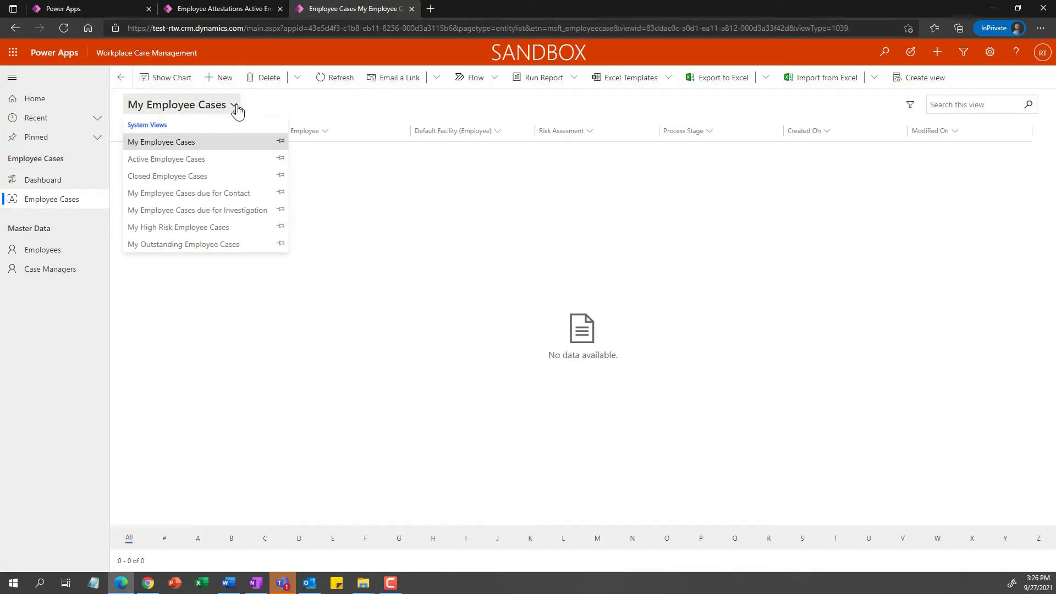
click(219, 161)
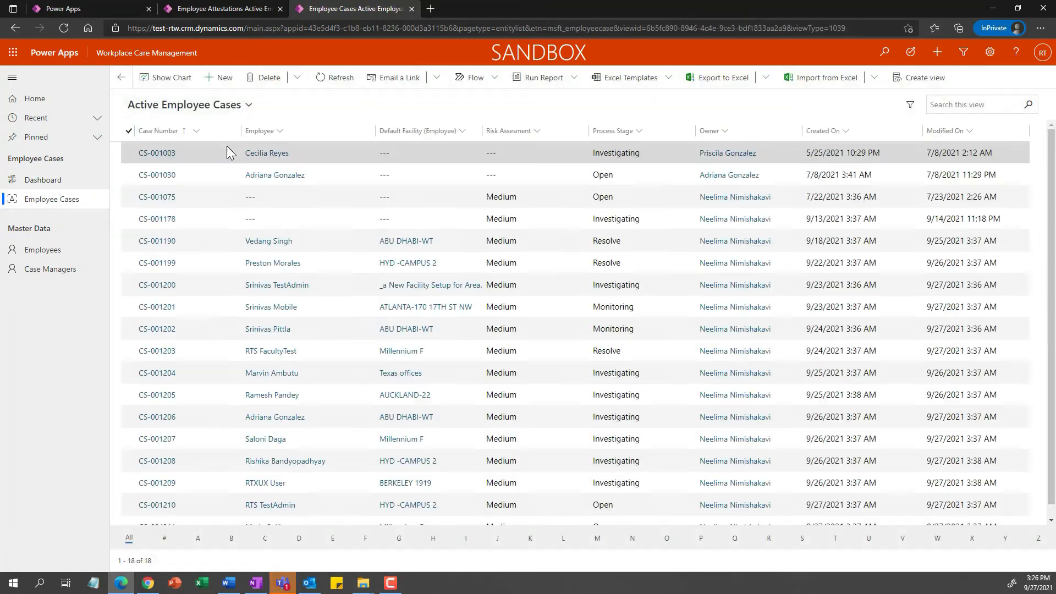
- Open the ABU DHABI-WT employee case in the Resolve stage and review its Investigating, Monitoring and Resolve process stages
click(169, 243)
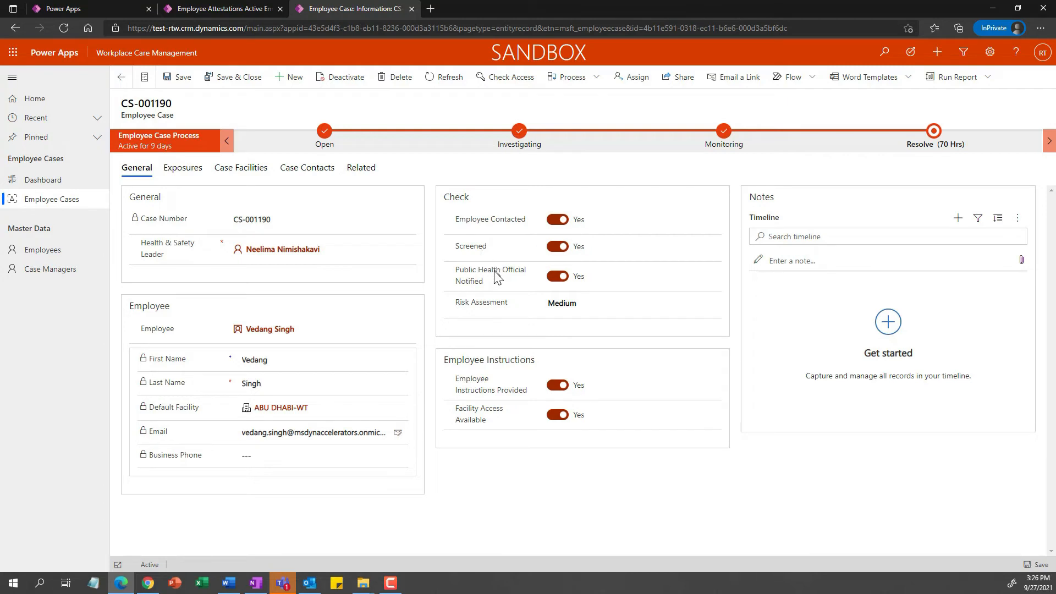
click(518, 135)
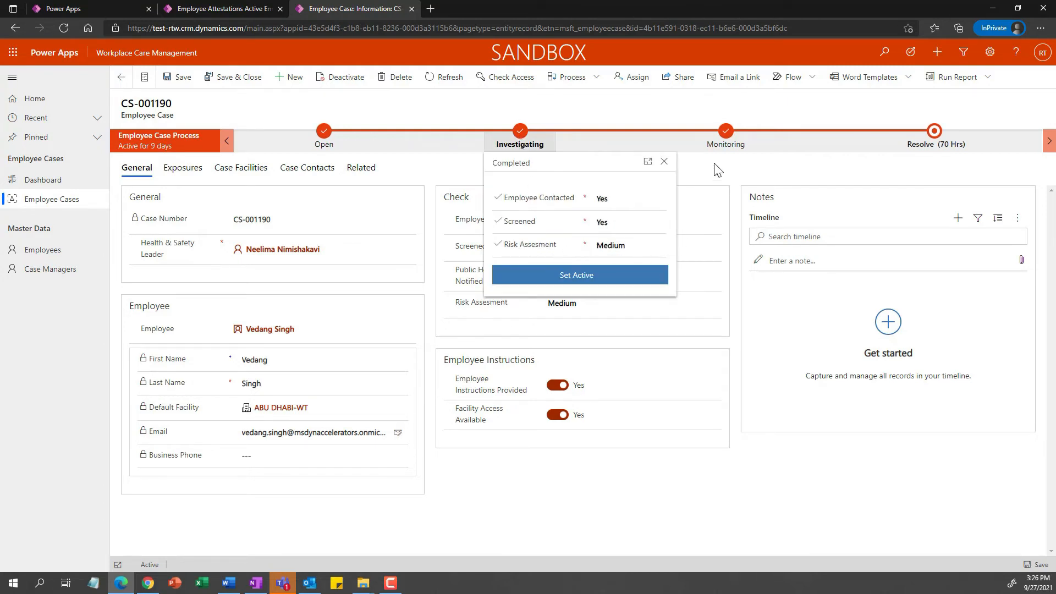
click(724, 140)
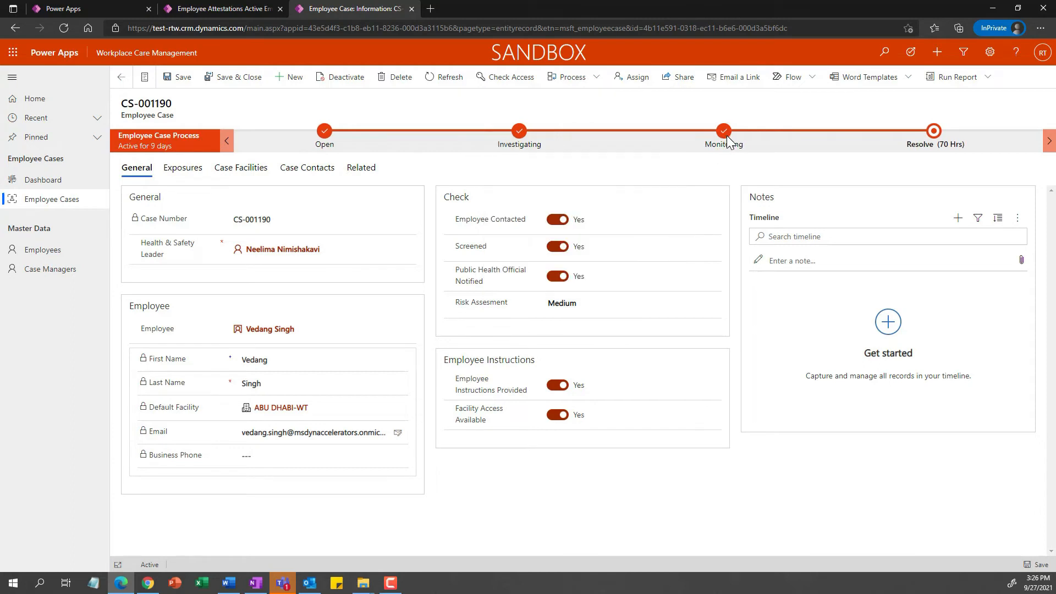
click(926, 137)
click(735, 186)
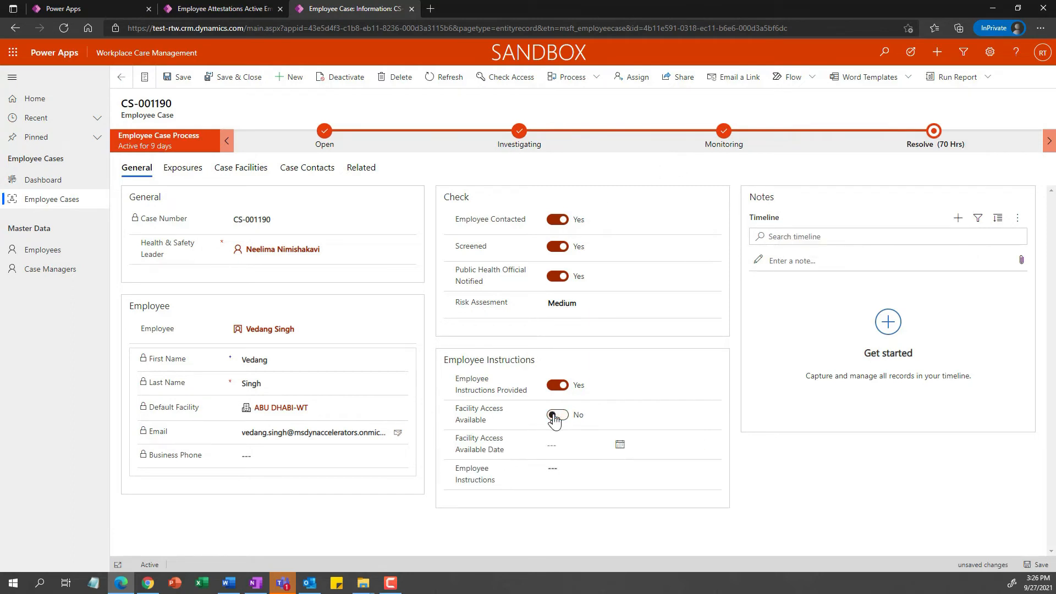
- Set Facility Access Available to No with date 10/5/2021, add the instruction "Please have a Covid-19 Testing completed before this date" and save
click(563, 446)
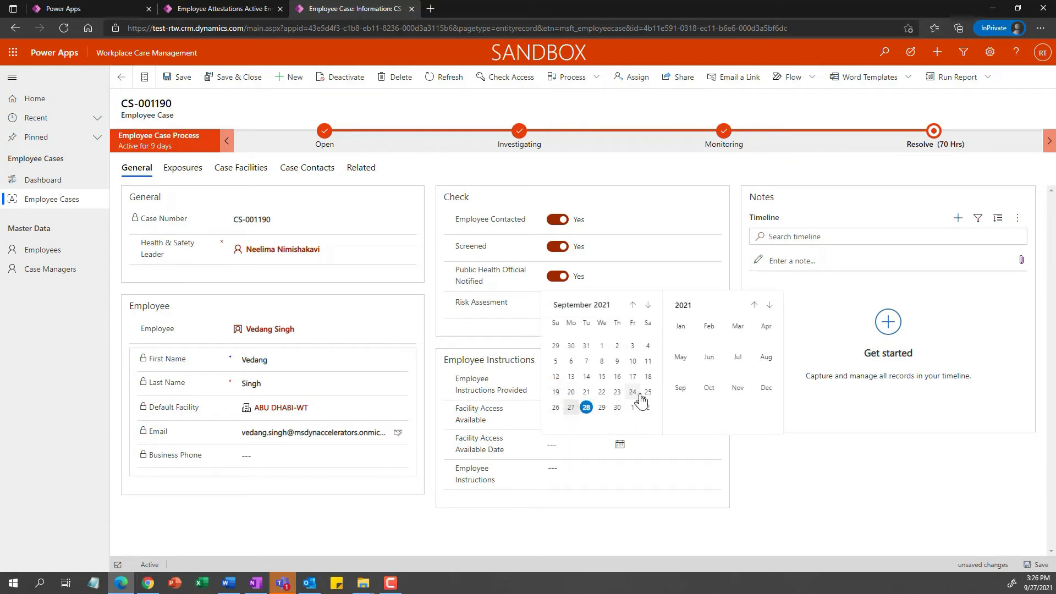
click(649, 306)
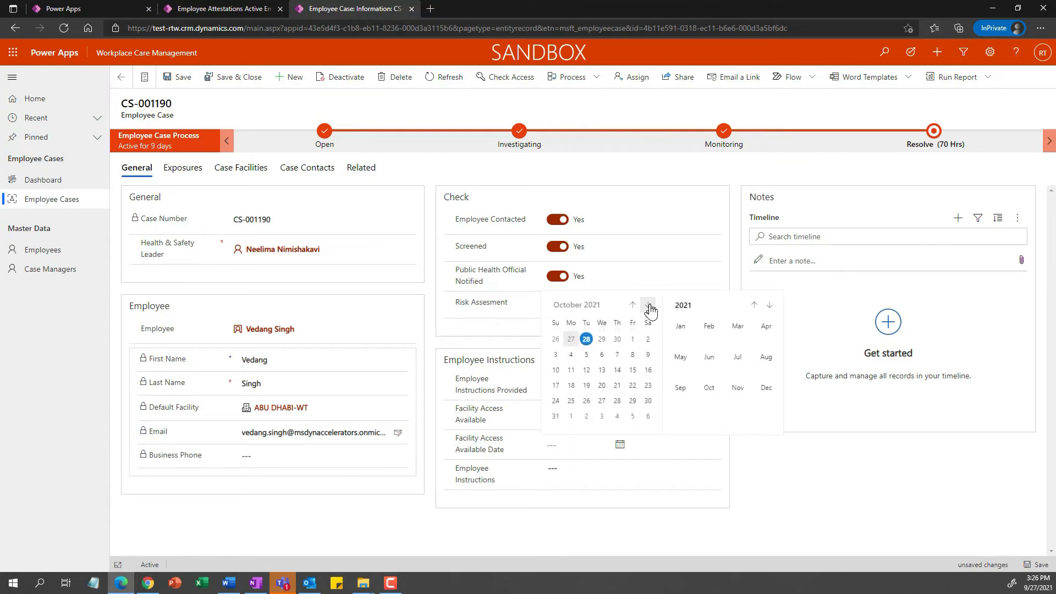
click(587, 353)
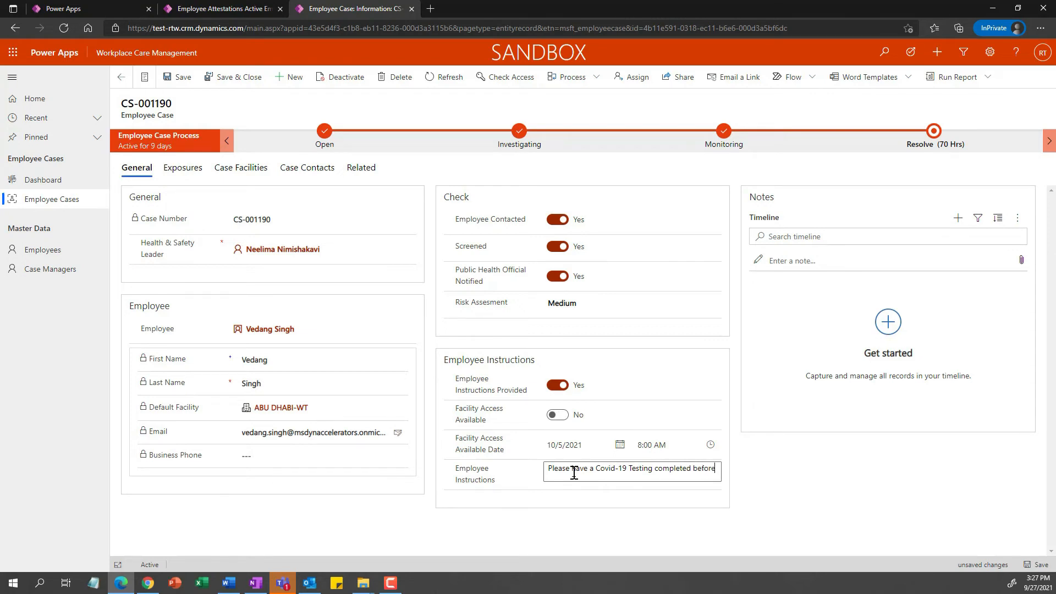
text(this date)
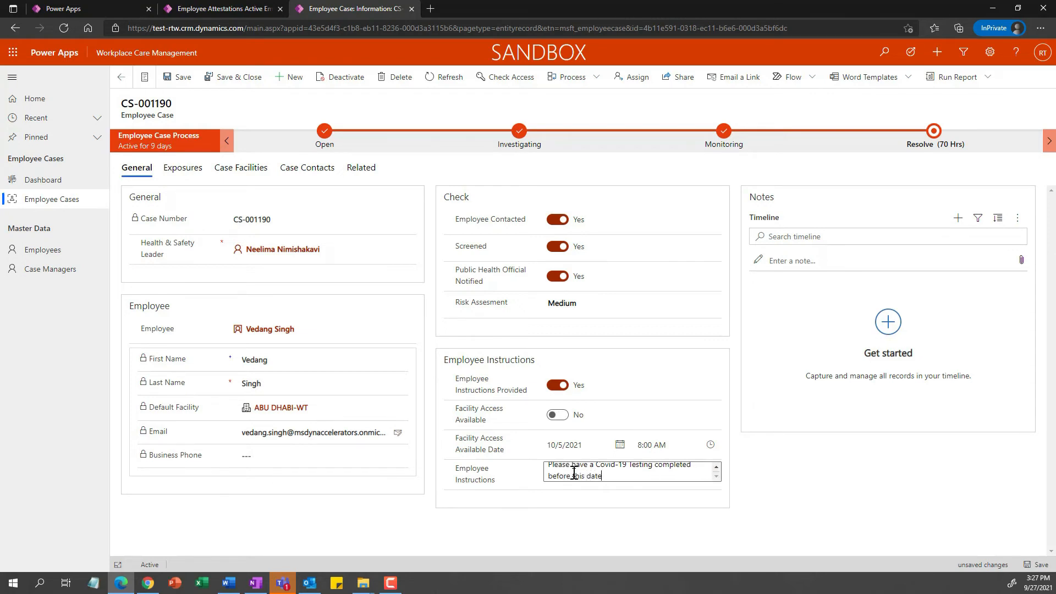
key(Tab)
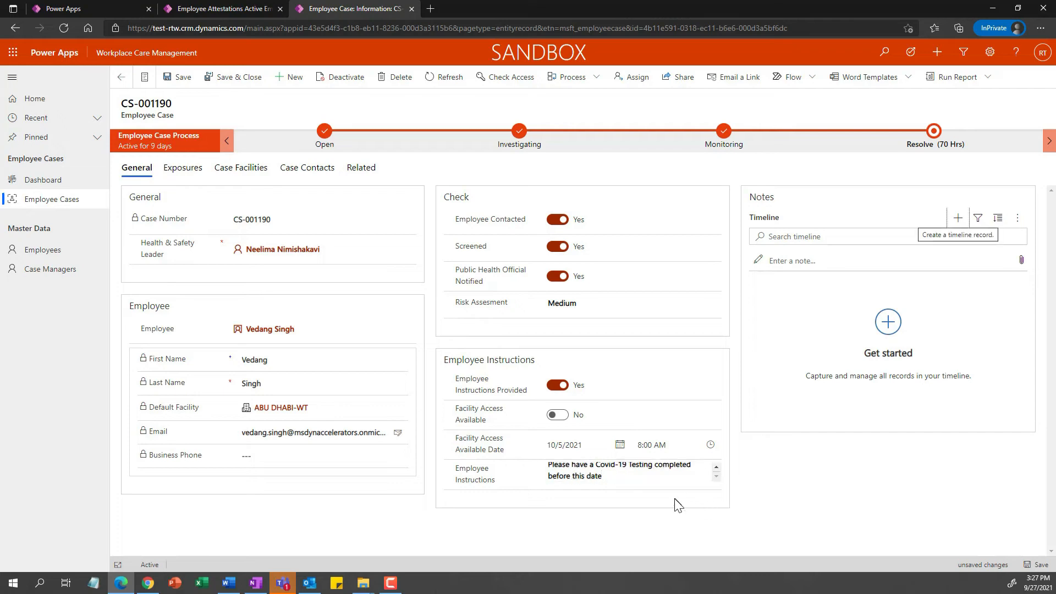
click(185, 78)
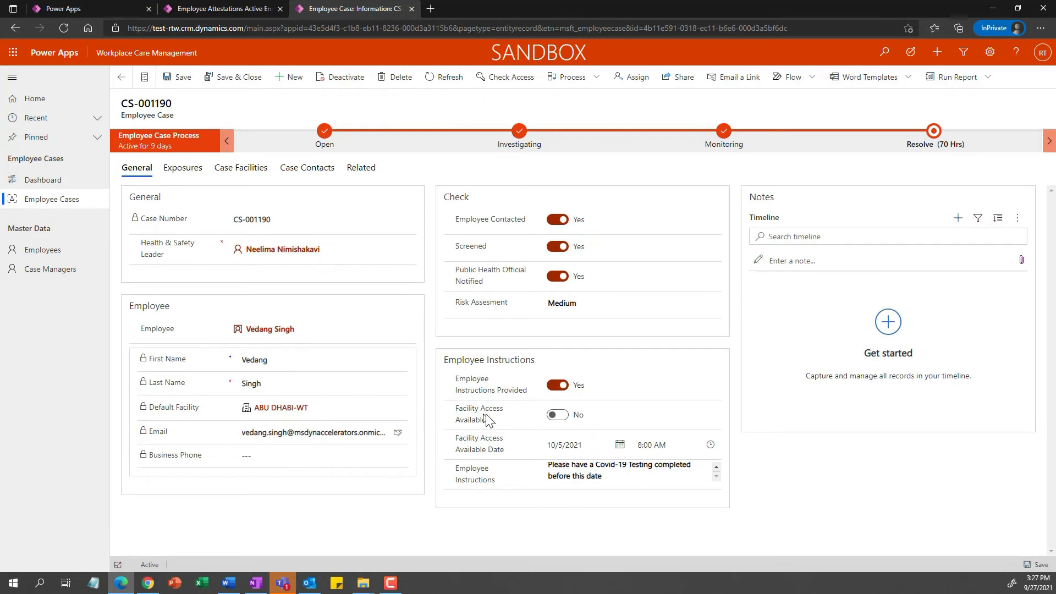
- Review the employee case's exposures, case facilities and case contacts, and return to its general information
click(181, 175)
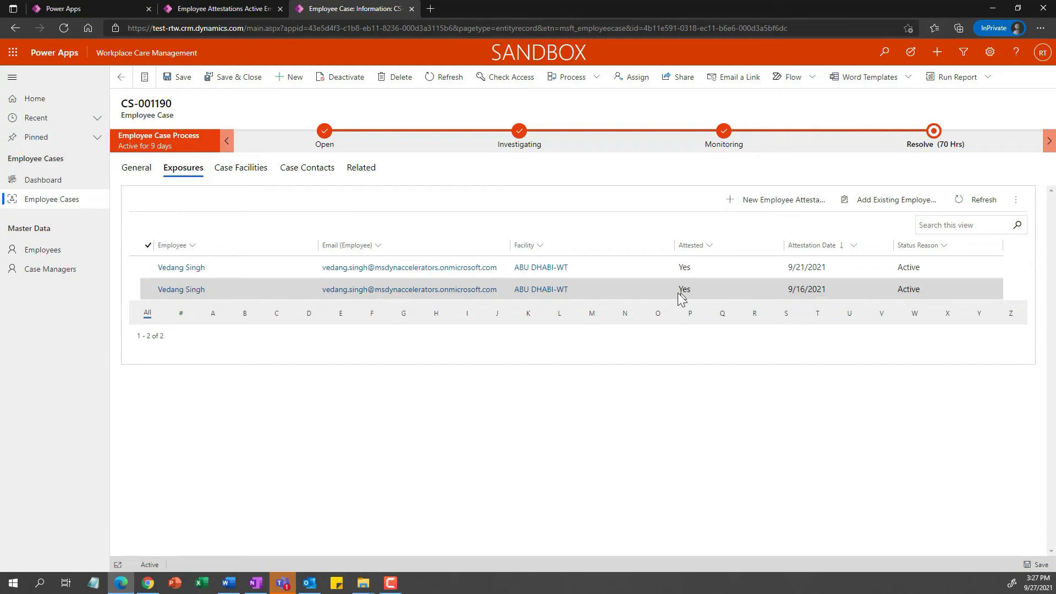
click(247, 170)
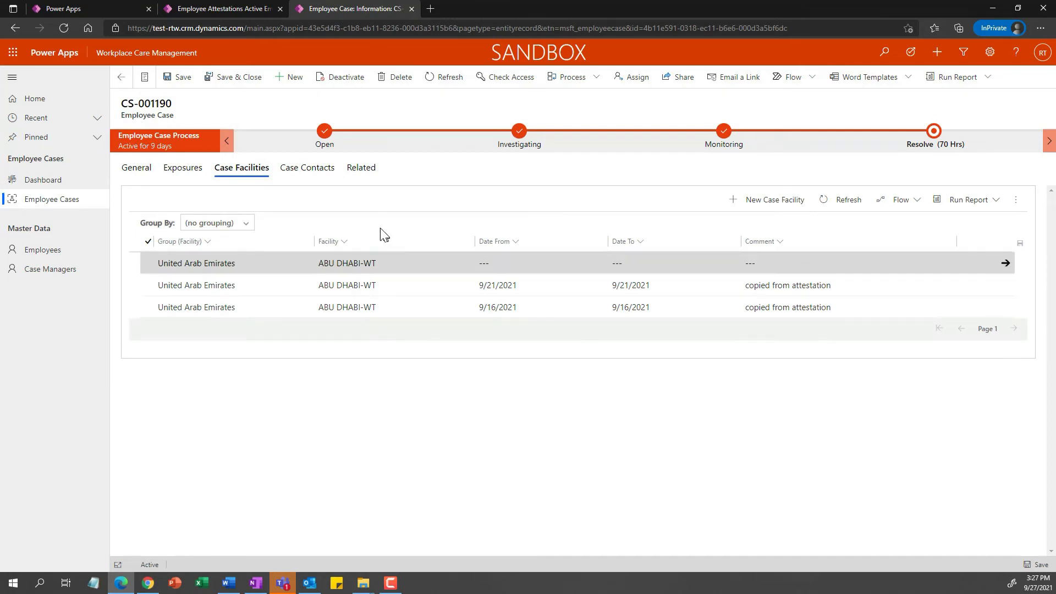
click(318, 177)
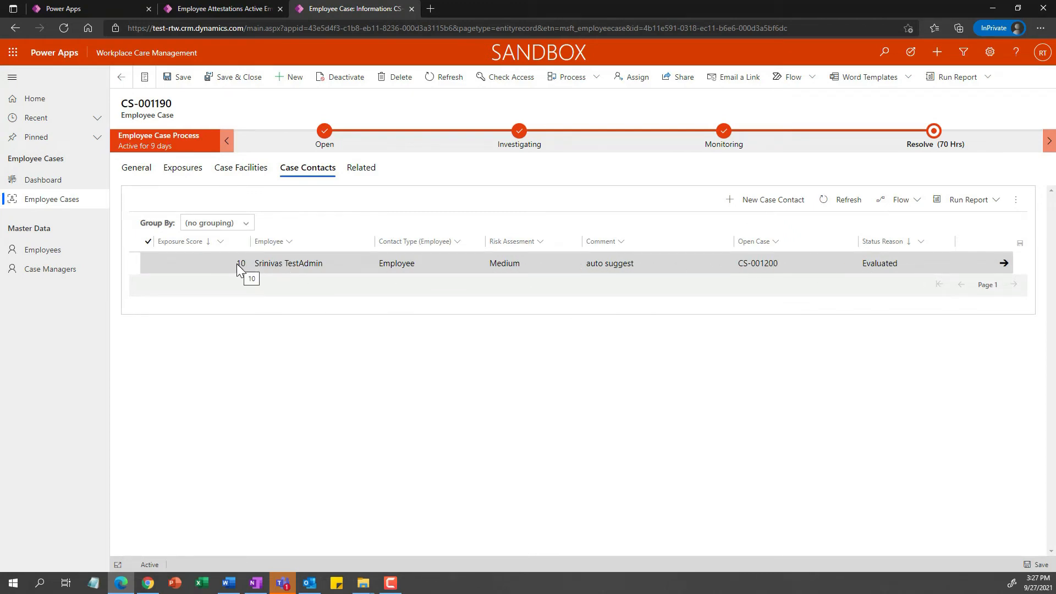
click(132, 174)
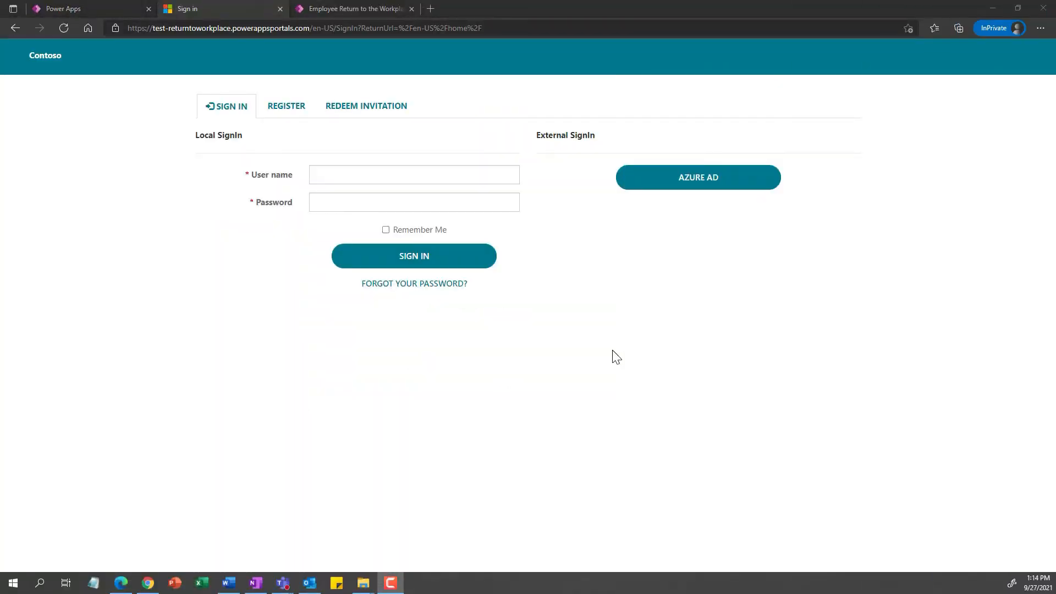
- Sign in to the Contoso guest portal with the user name testuser and the account password
click(398, 174)
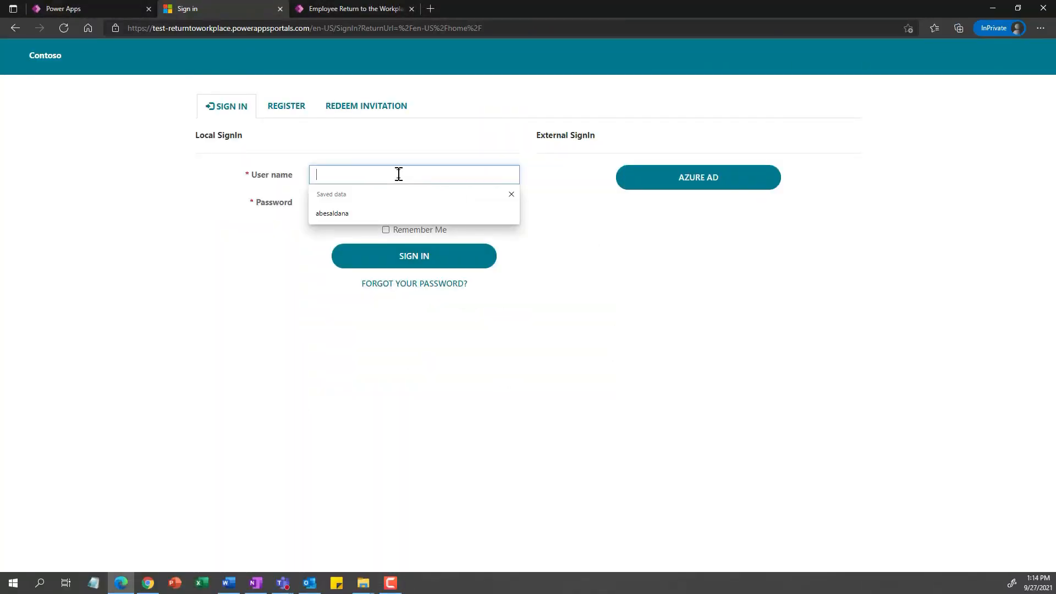
text(Tes)
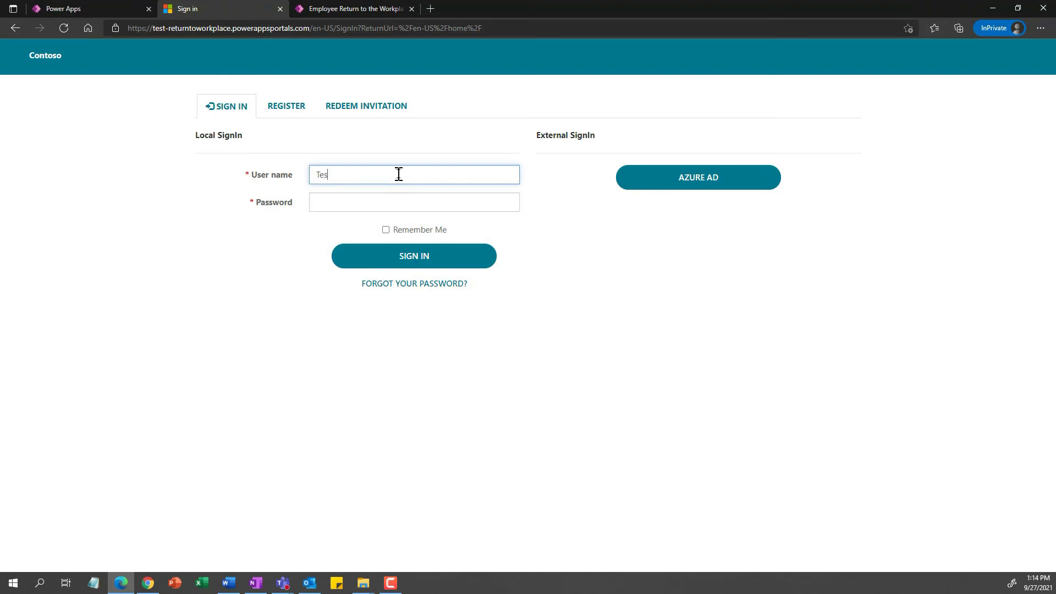
text(tuser)
key(Tab)
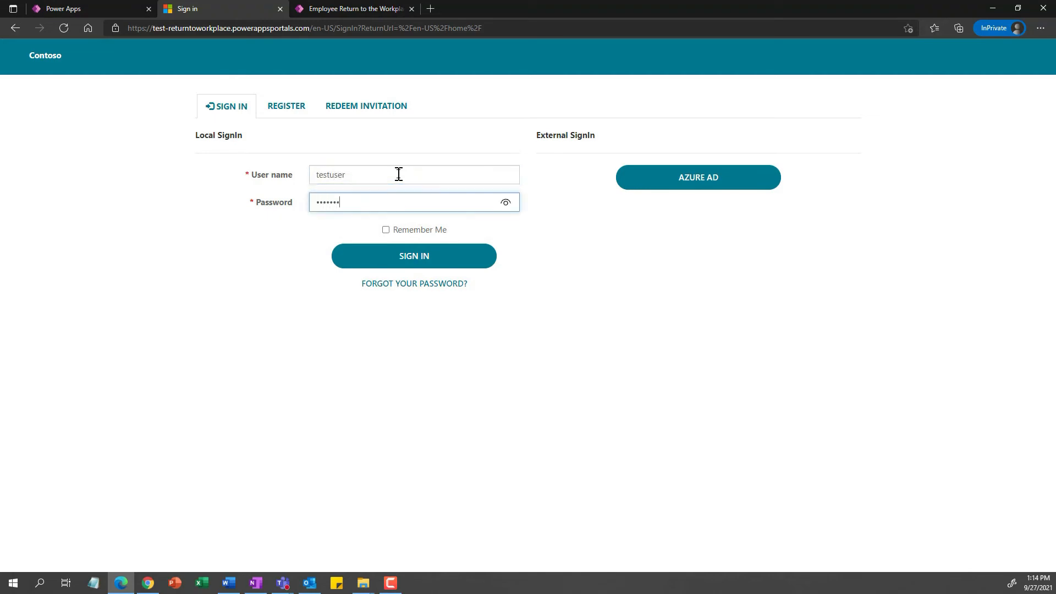
click(429, 259)
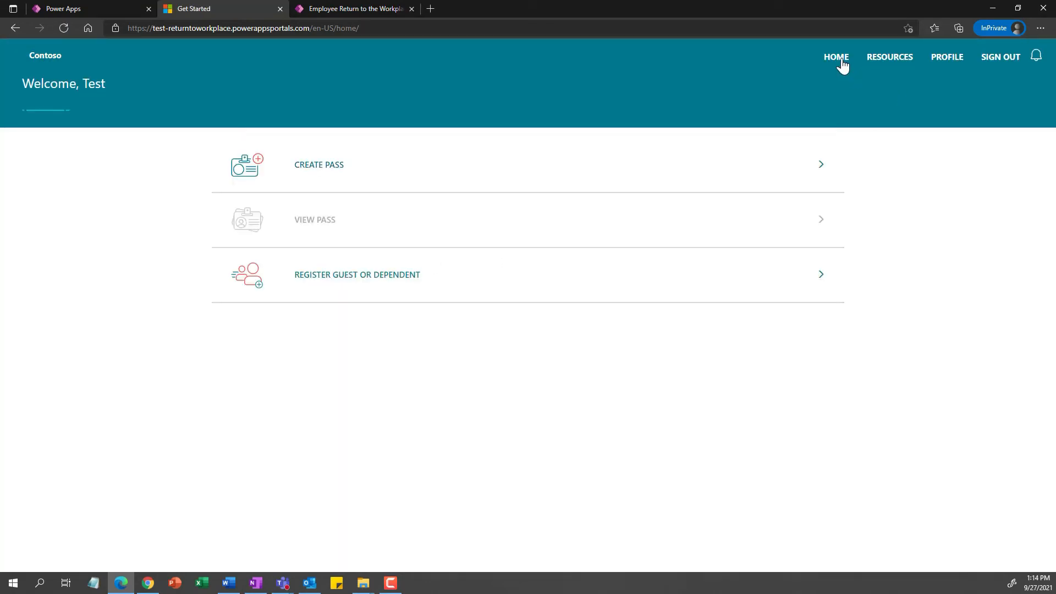
- View the portal's resources and the signed-in guest's profile information, and return to the home page
click(881, 64)
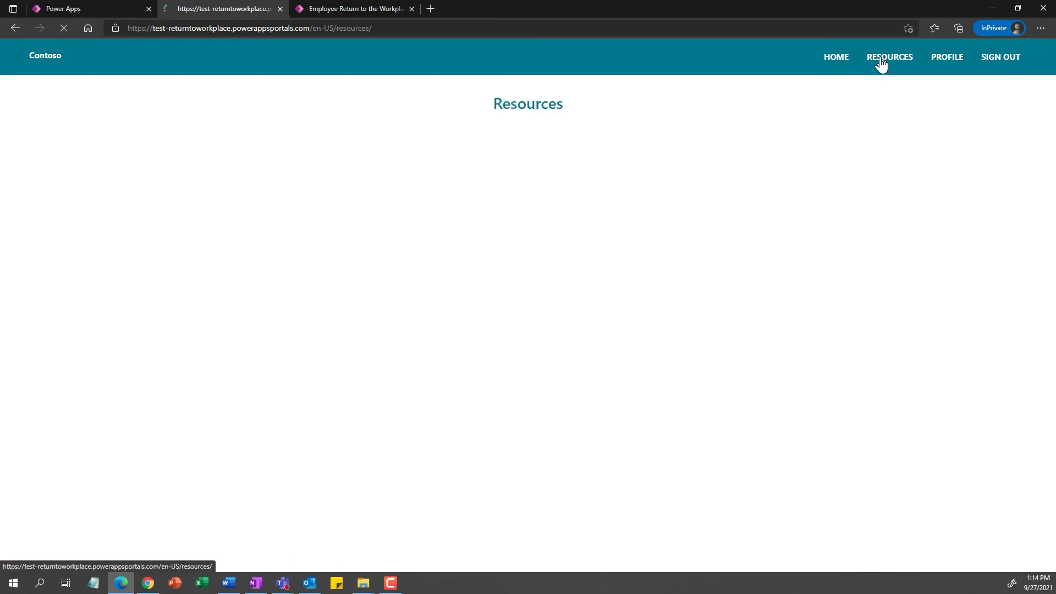
click(833, 62)
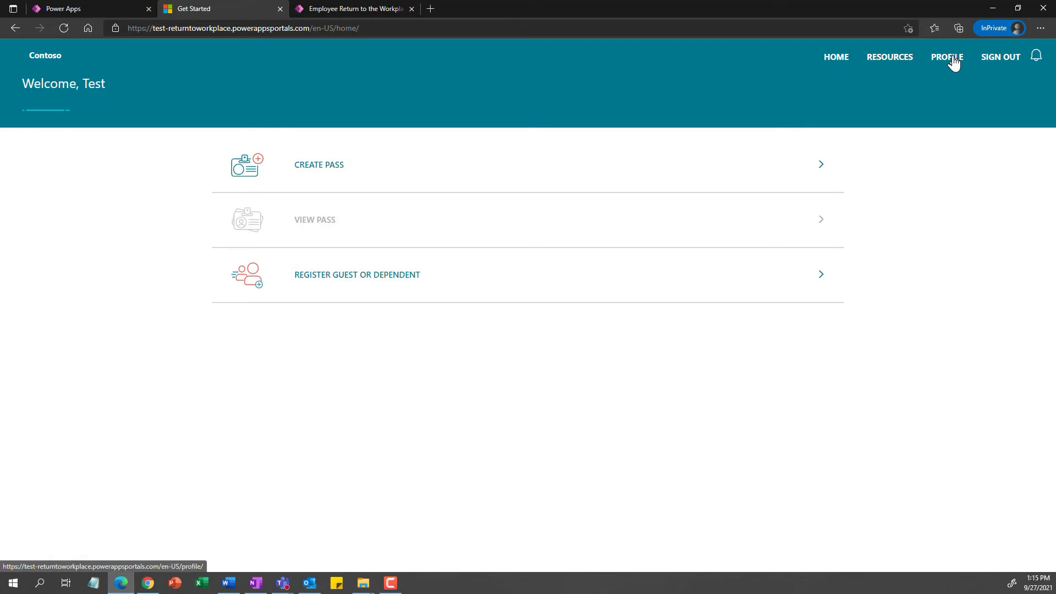
click(952, 62)
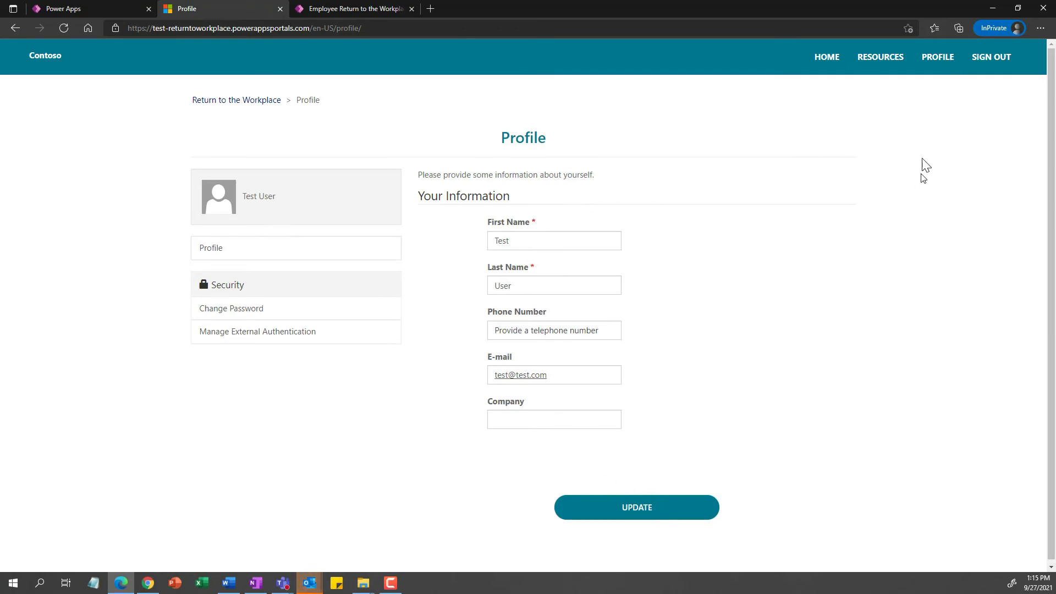
click(832, 63)
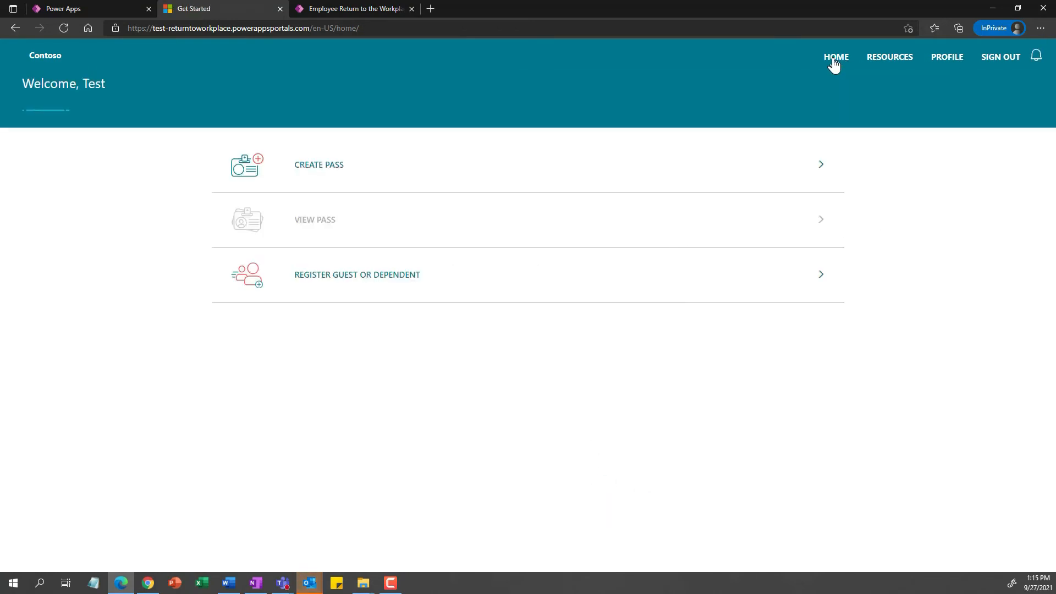
- Start a guest pass for the signed-in test user at facility ATLANTA-170 17TH ST NW and continue to the daily health check
click(318, 167)
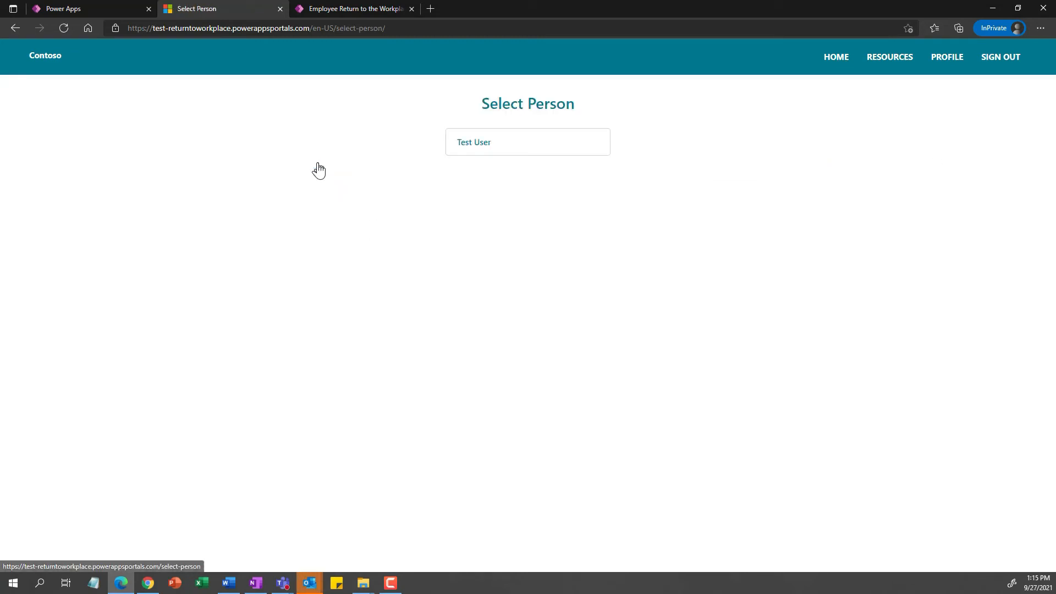
click(506, 146)
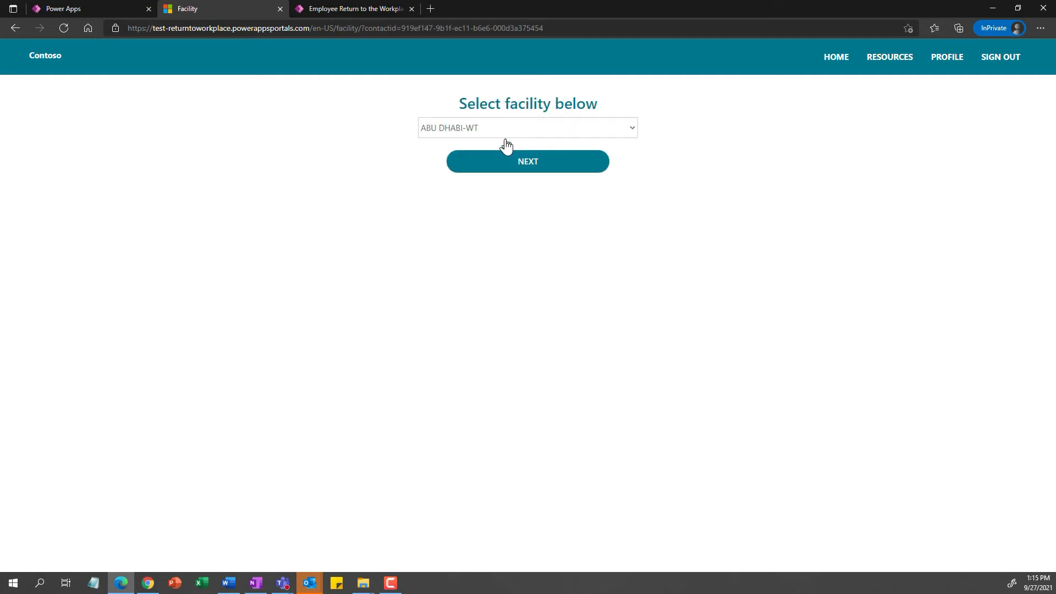
click(632, 131)
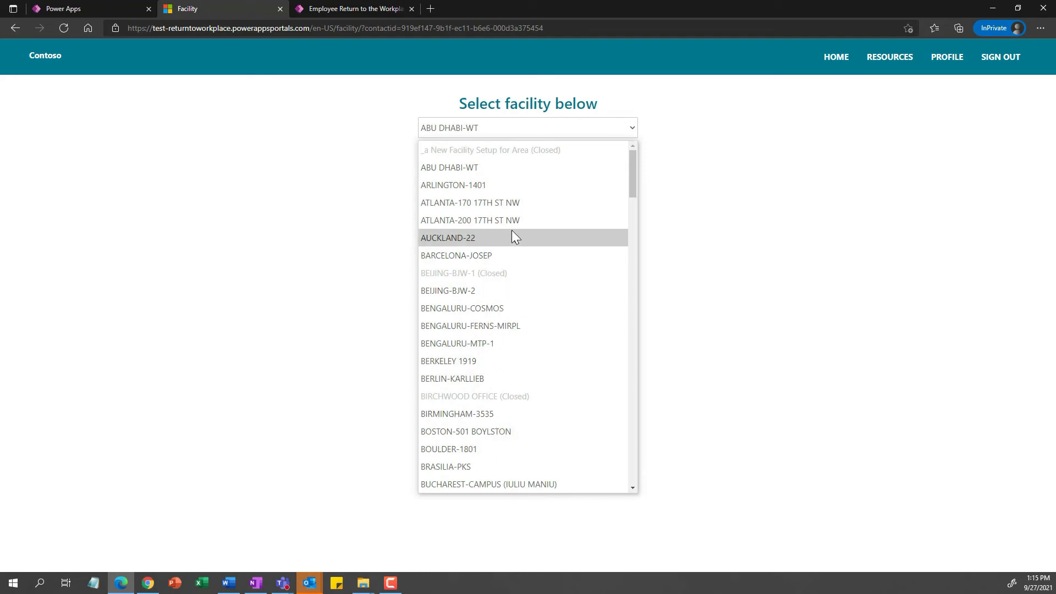
click(505, 208)
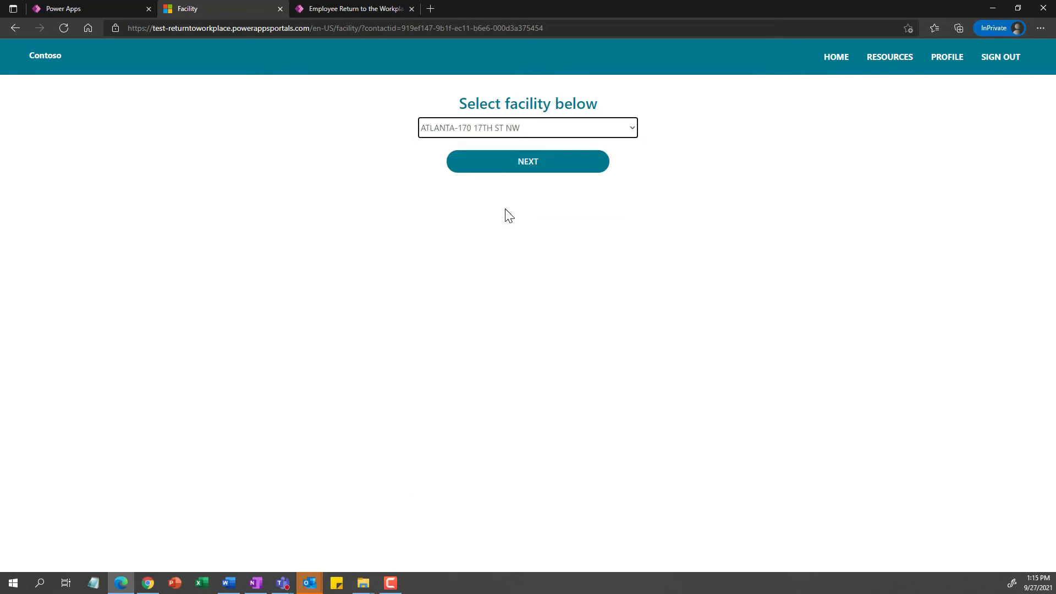
click(552, 174)
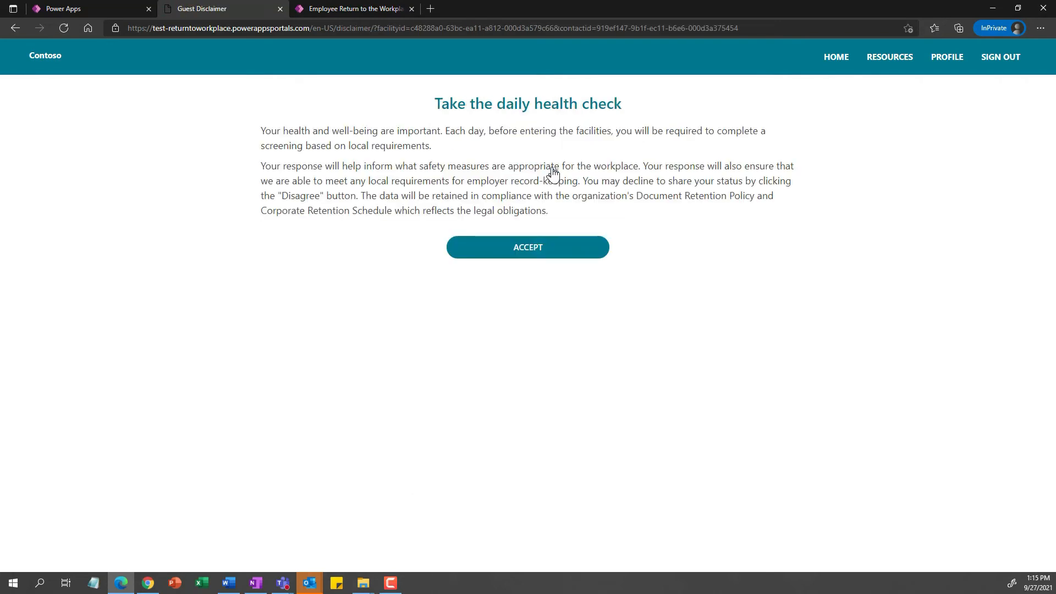
- Accept the daily health check, agree with the attestation statements to issue the guest day pass, and return to the home page
click(529, 252)
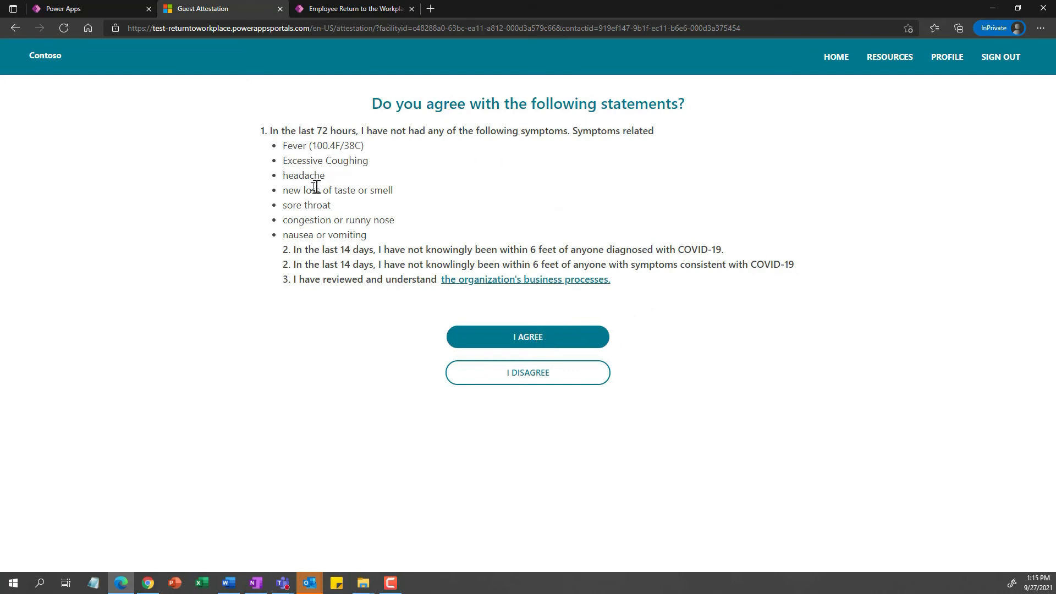
click(543, 344)
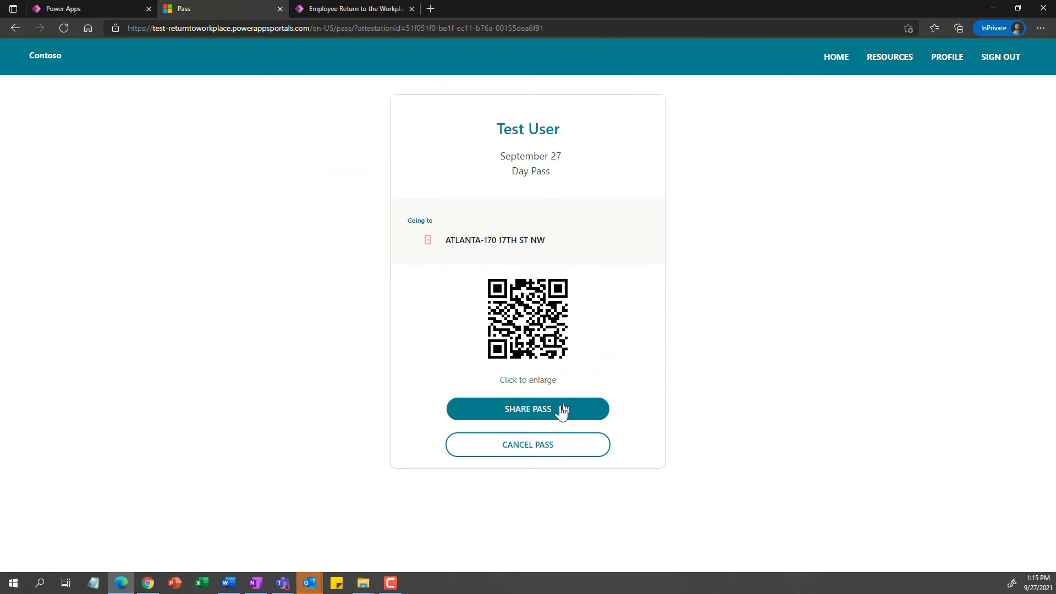
click(837, 58)
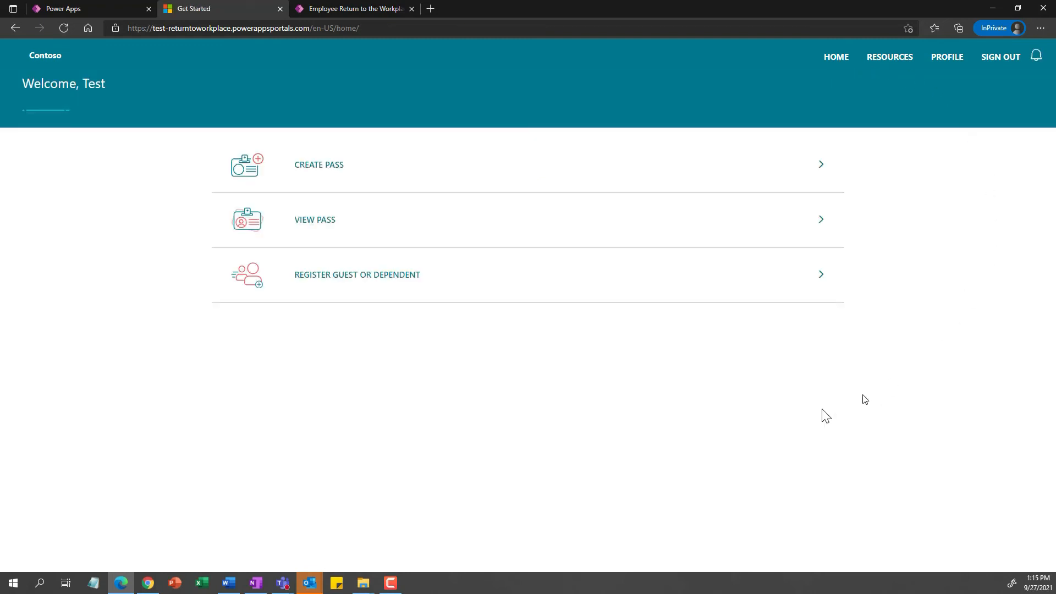
- View the issued guest pass and the blank Guest or Dependent Details registration form, returning to the home page
click(325, 221)
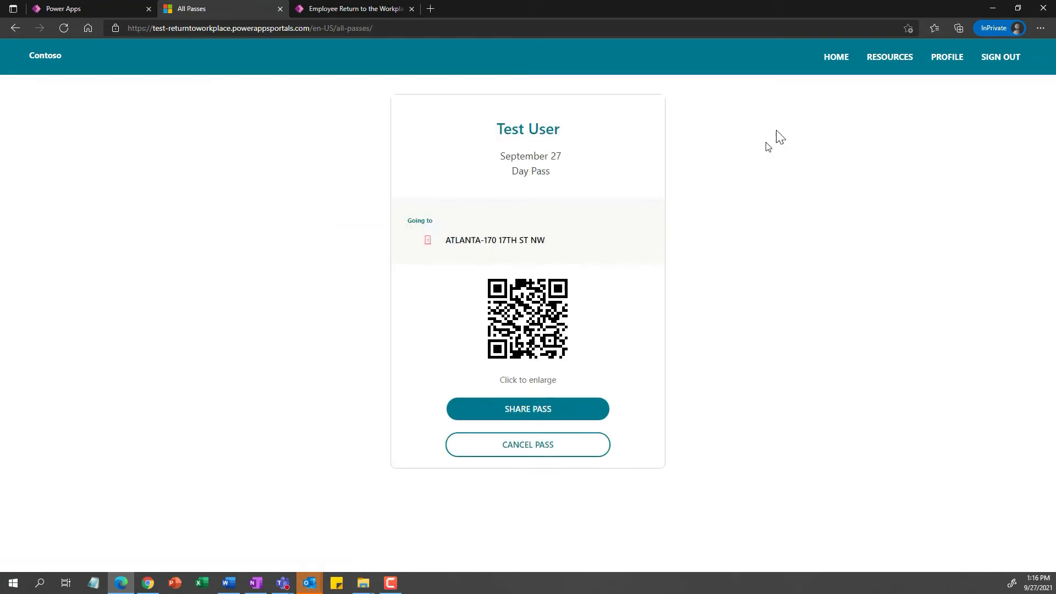
click(835, 61)
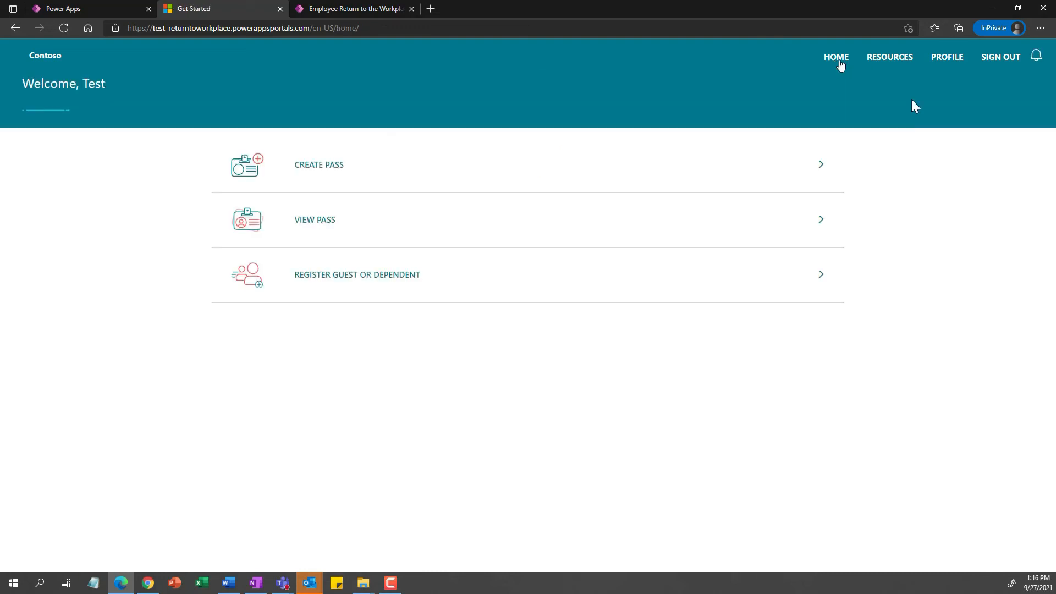
click(380, 280)
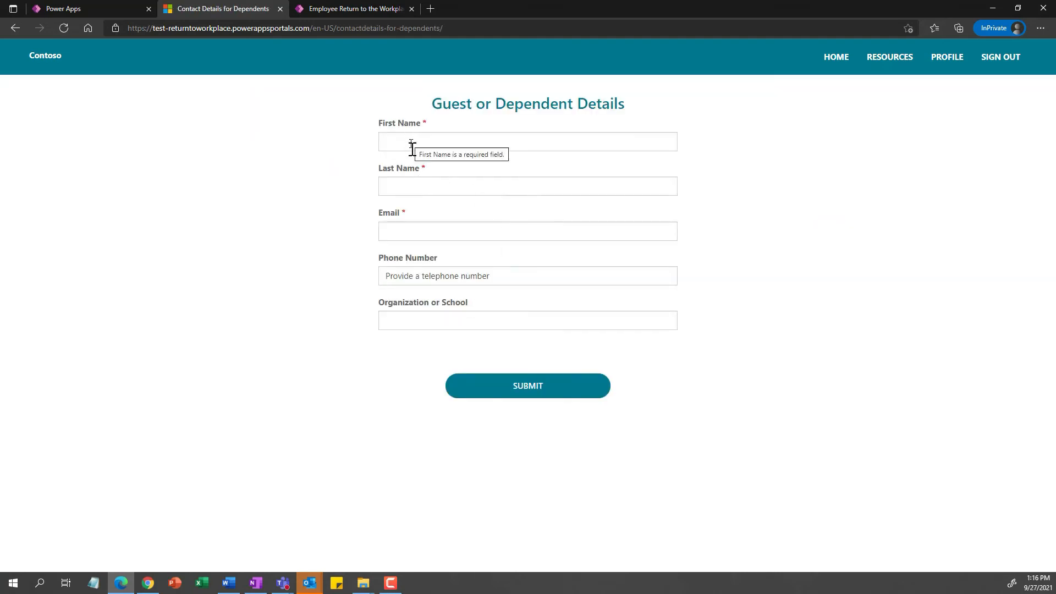
click(835, 60)
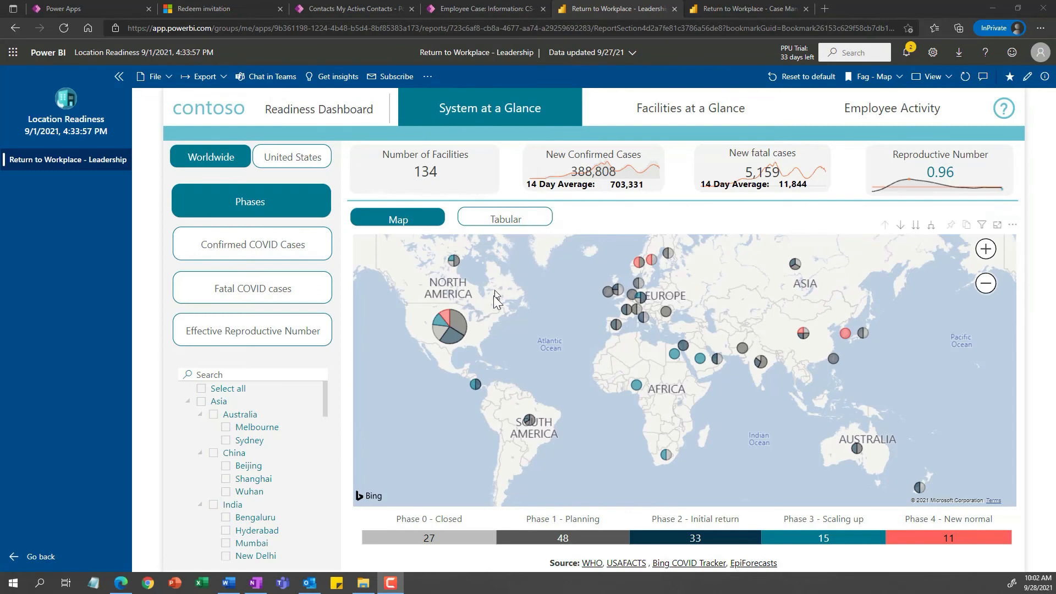
- In the Power BI Readiness Dashboard, examine the Facilities at a Glance map and the details of SAN JOSE-VMG BUSINESS CENTER
mouse_move(460, 324)
mouse_move(589, 174)
click(658, 117)
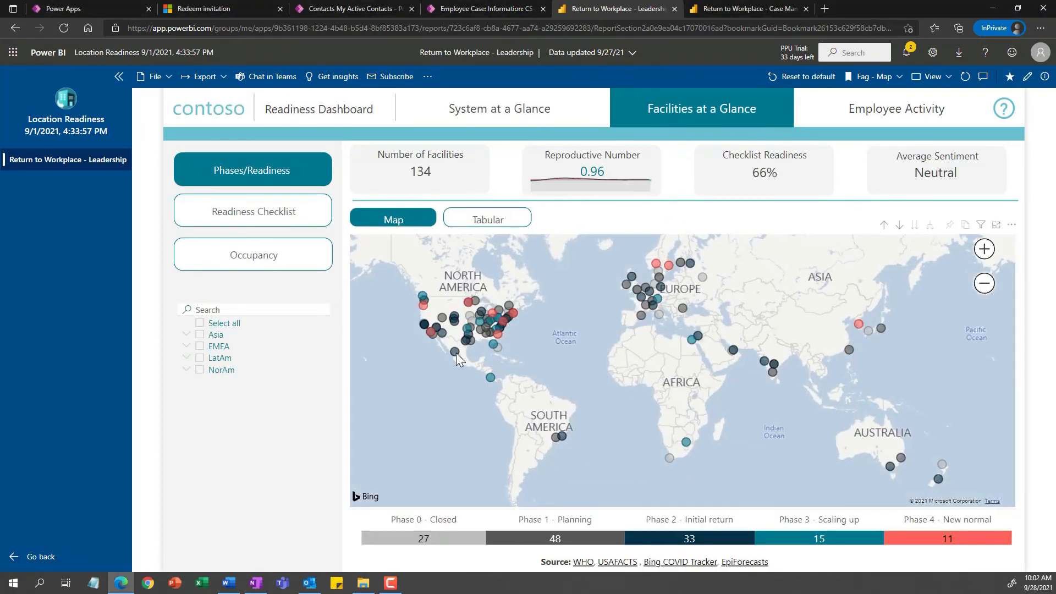
mouse_move(456, 352)
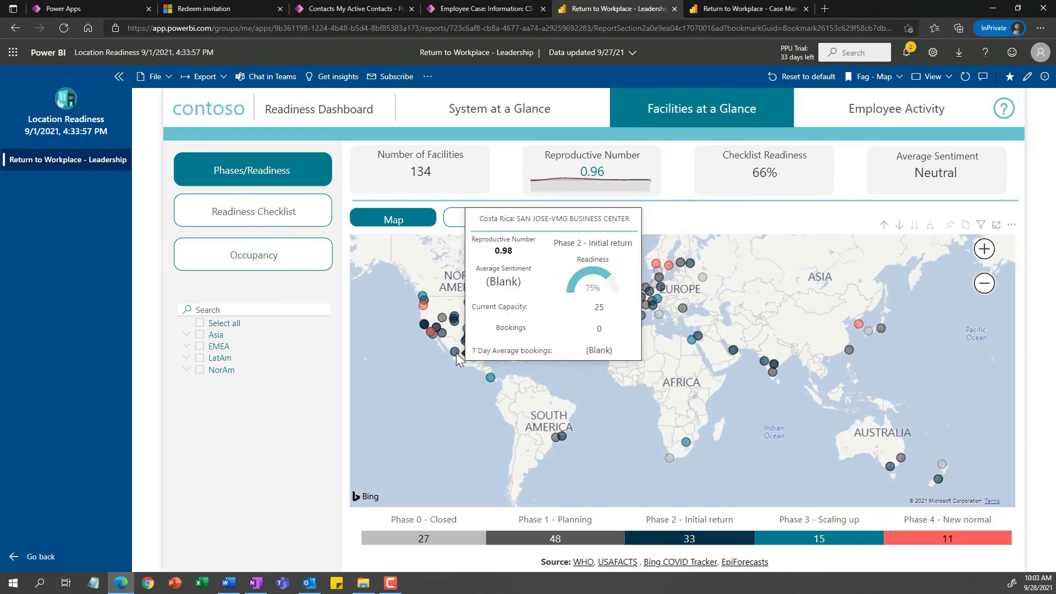
- Filter the facilities map to NorAm and select the Dallas facility to focus the readiness figures on it
click(200, 370)
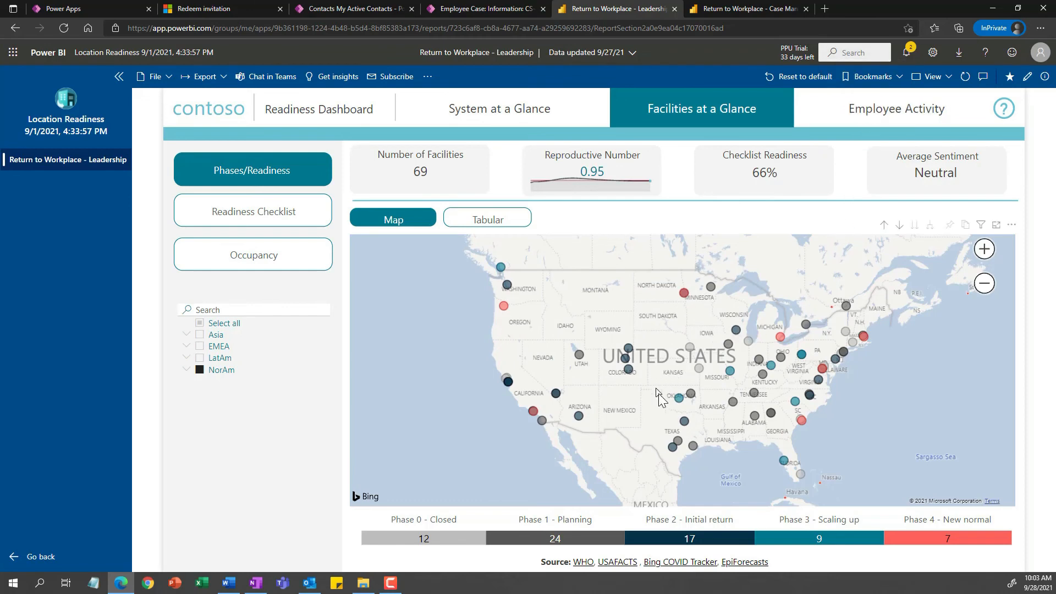
click(684, 421)
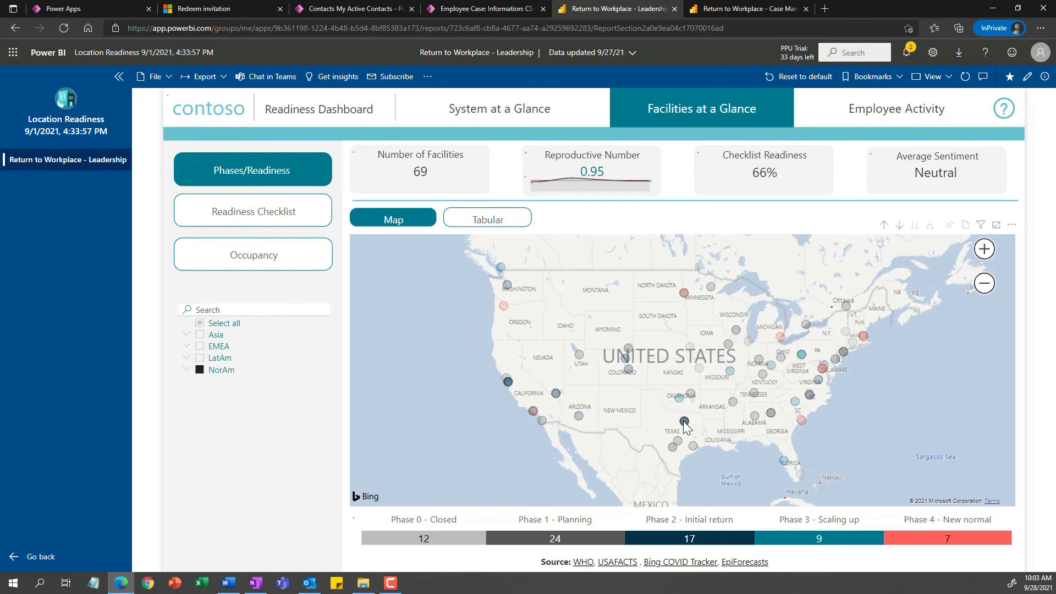
scroll(691, 421, down, 5)
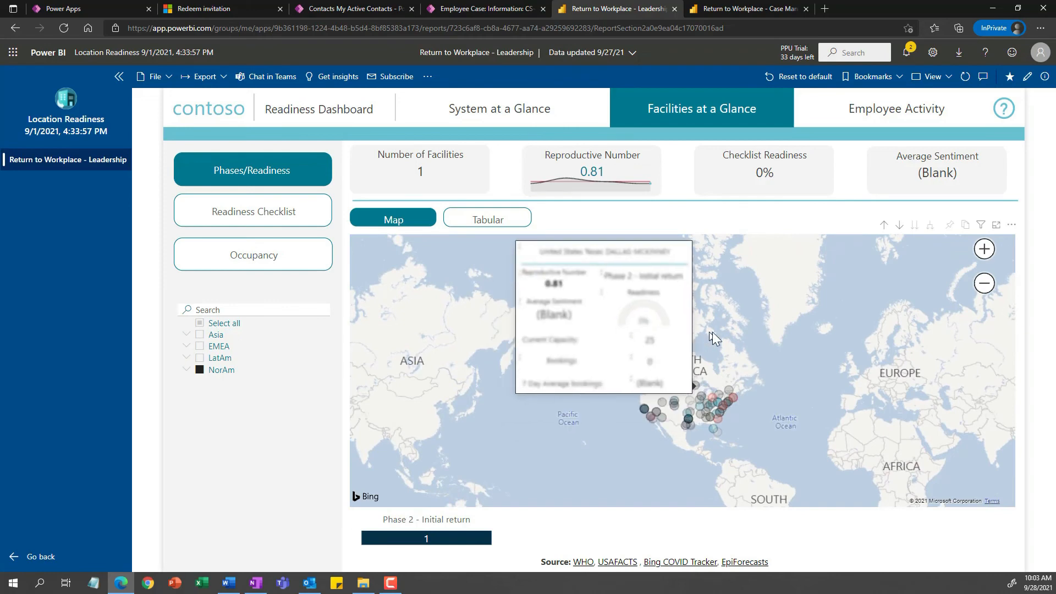
scroll(697, 410, up, 5)
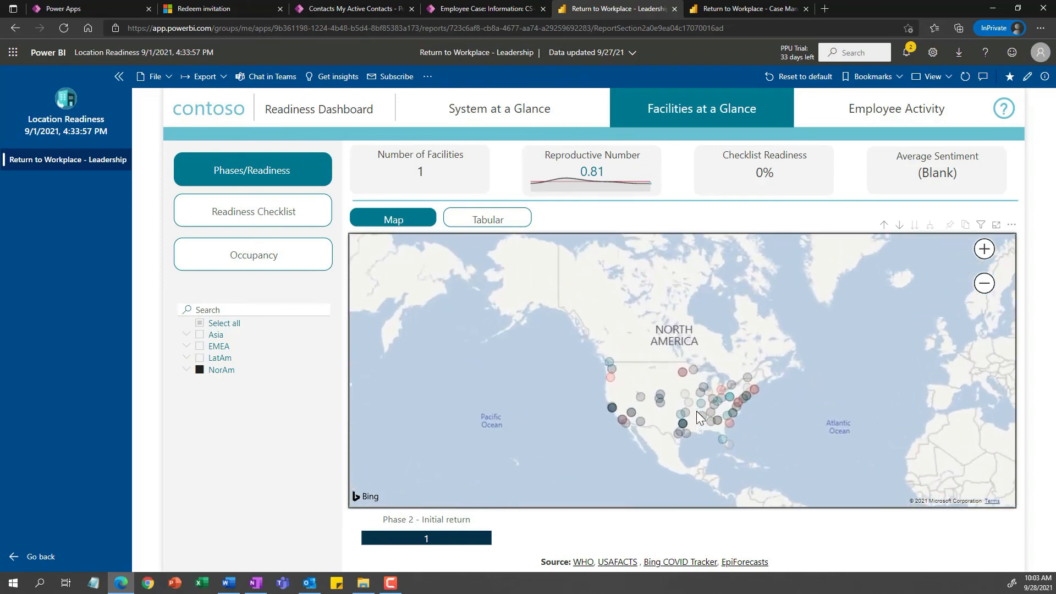
drag(676, 440, 671, 345)
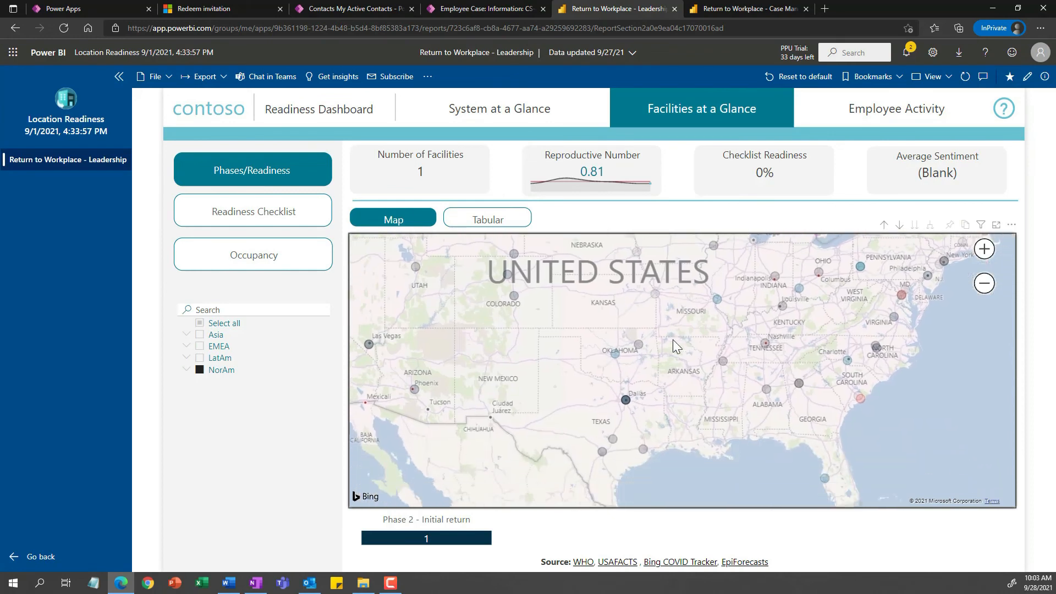
mouse_move(629, 352)
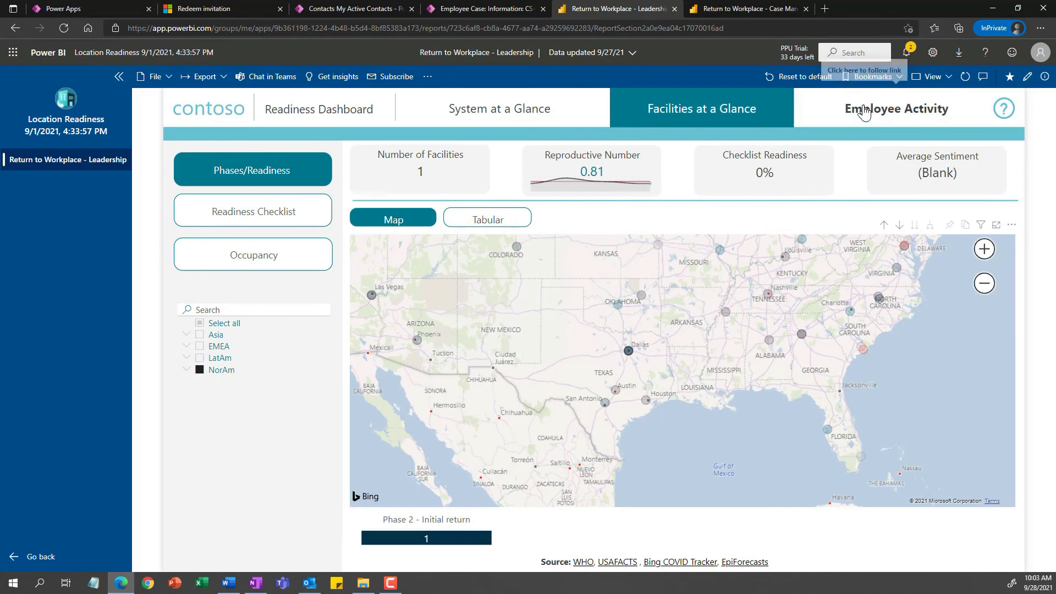
- Review the NorAm facilities' Readiness Checklist and Occupancy views, and the Employee Activity page
click(290, 217)
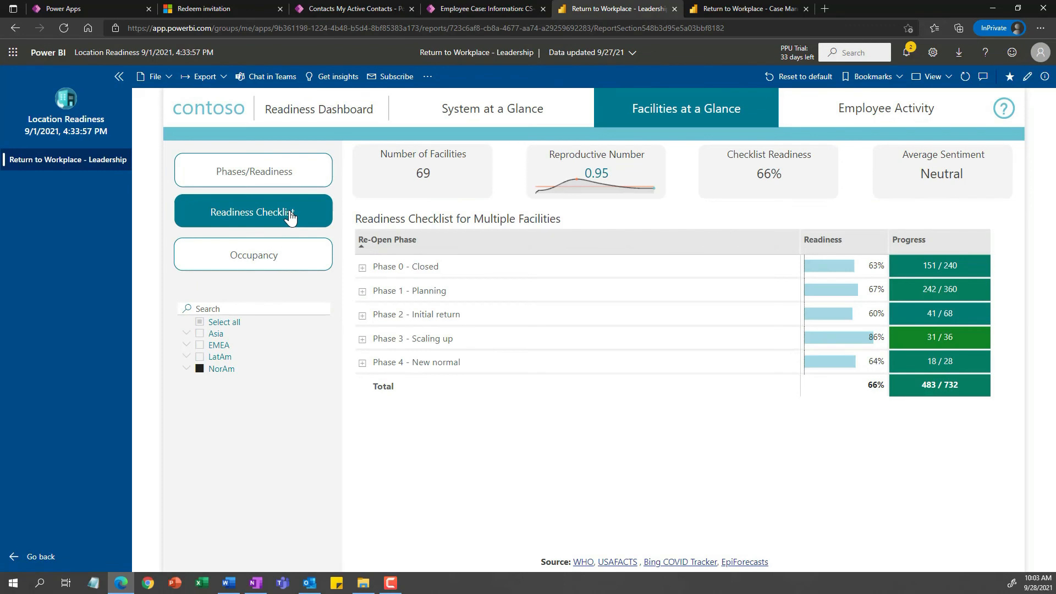
click(286, 264)
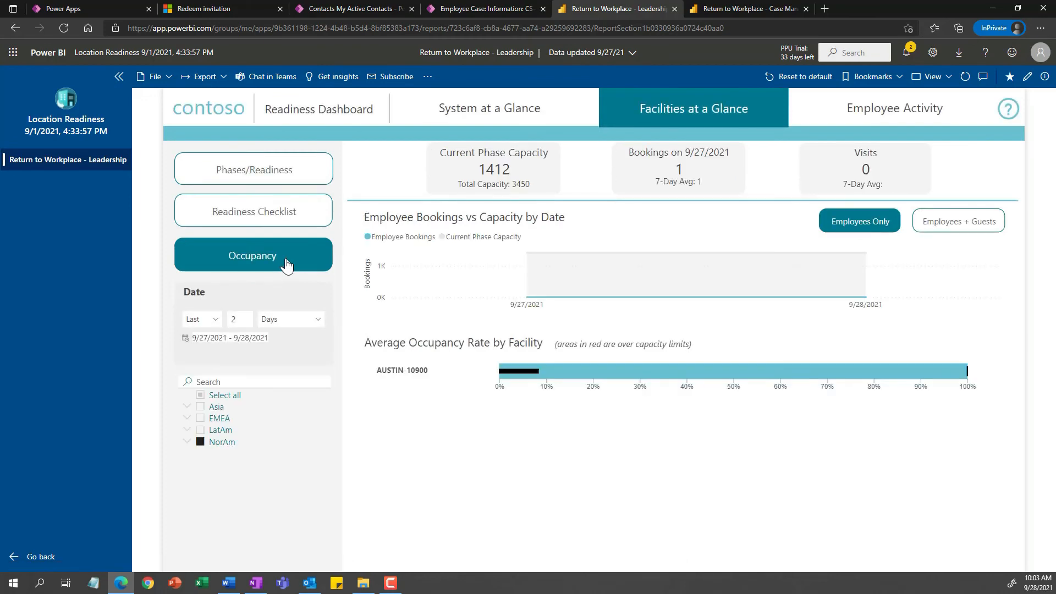
click(874, 113)
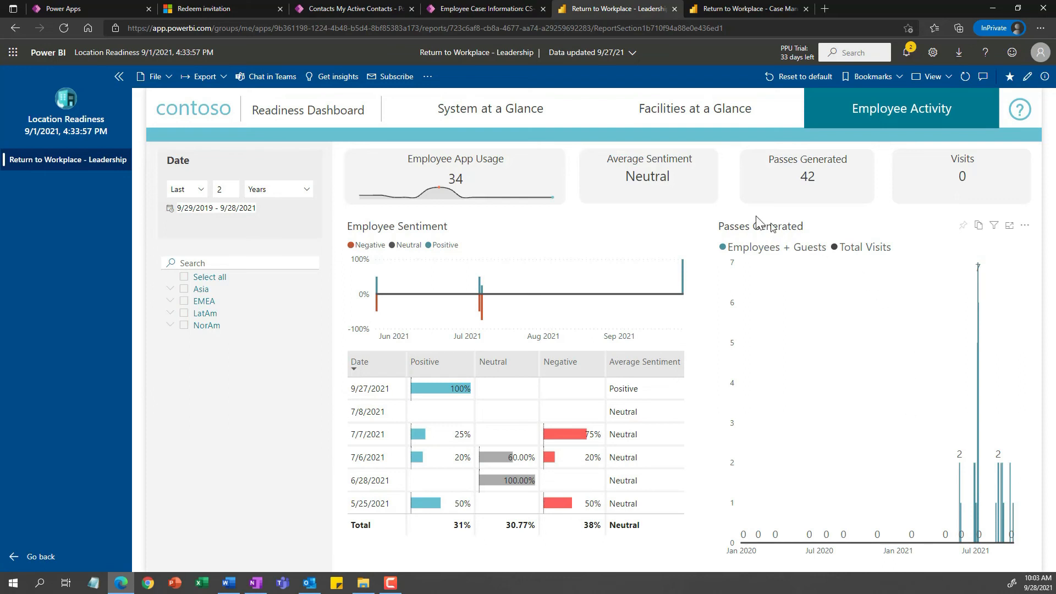
- Review the United States data in System at a Glance: Confirmed Cases per 100k, Fatal COVID Cases and Fatal Cases per 1M
click(489, 117)
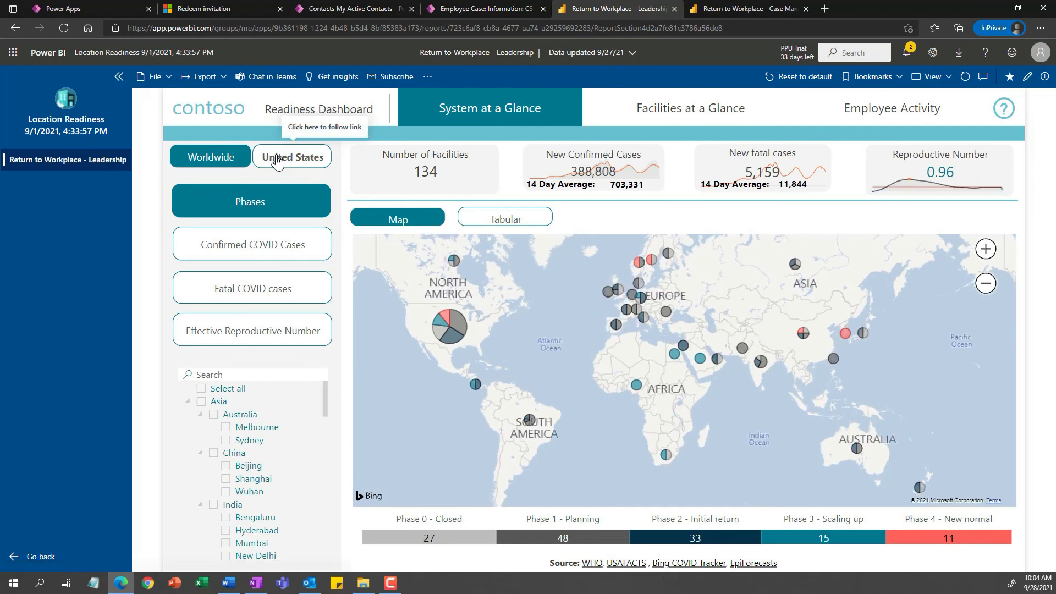
click(277, 160)
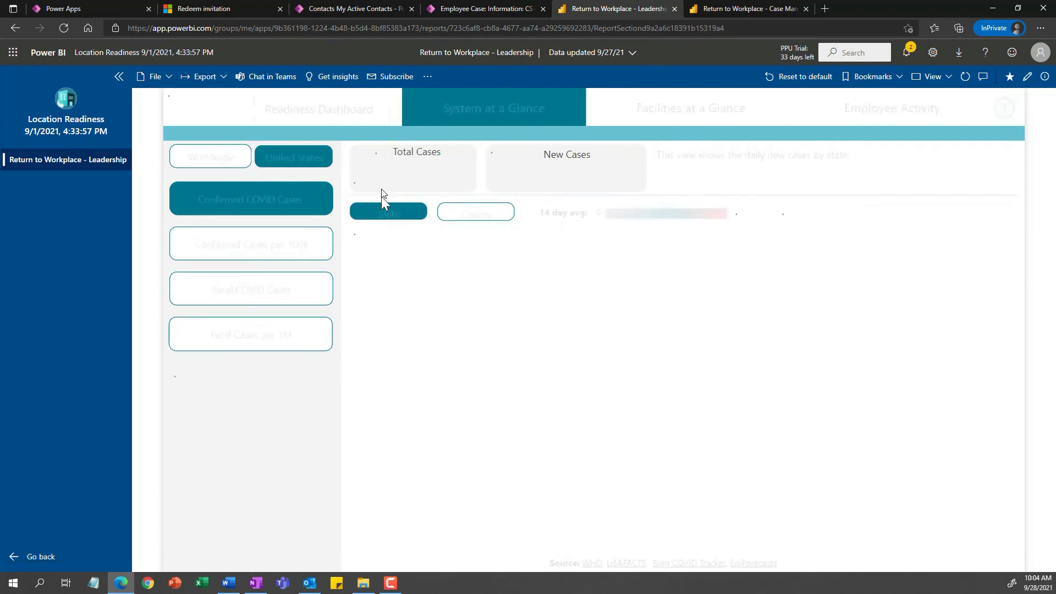
click(279, 249)
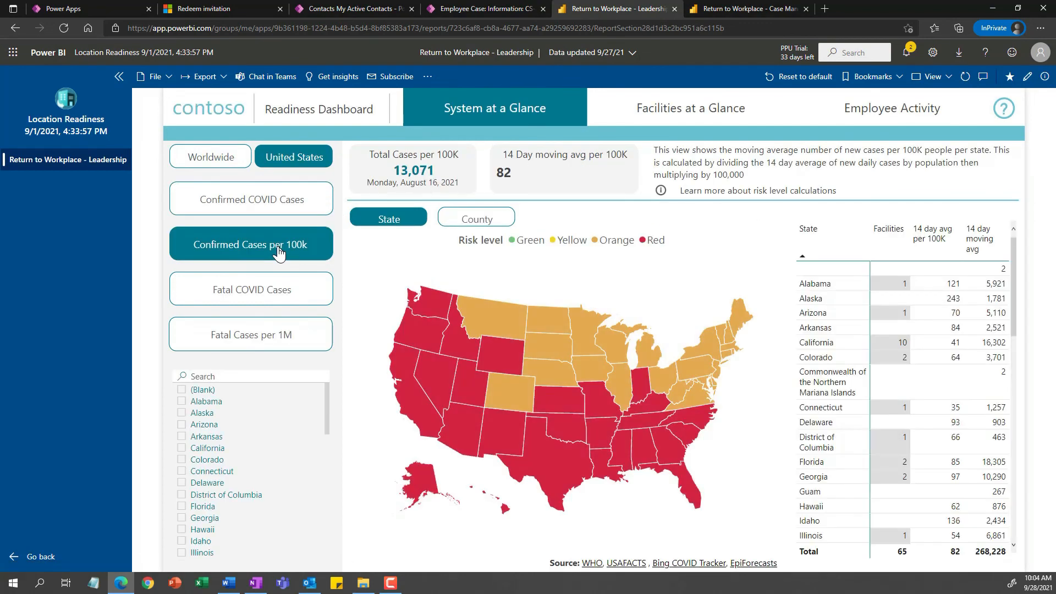
click(289, 297)
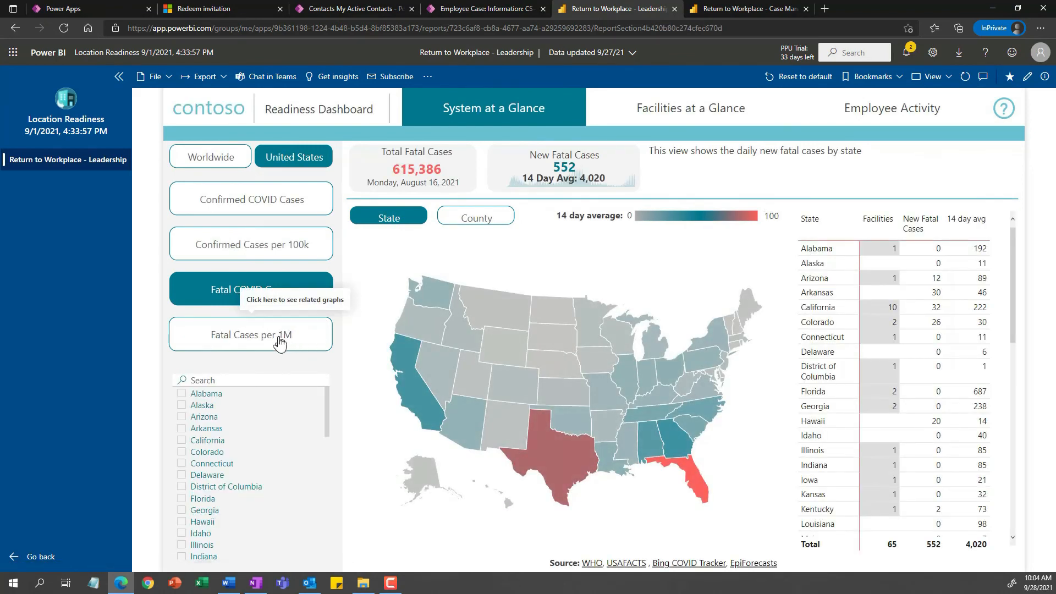
click(279, 343)
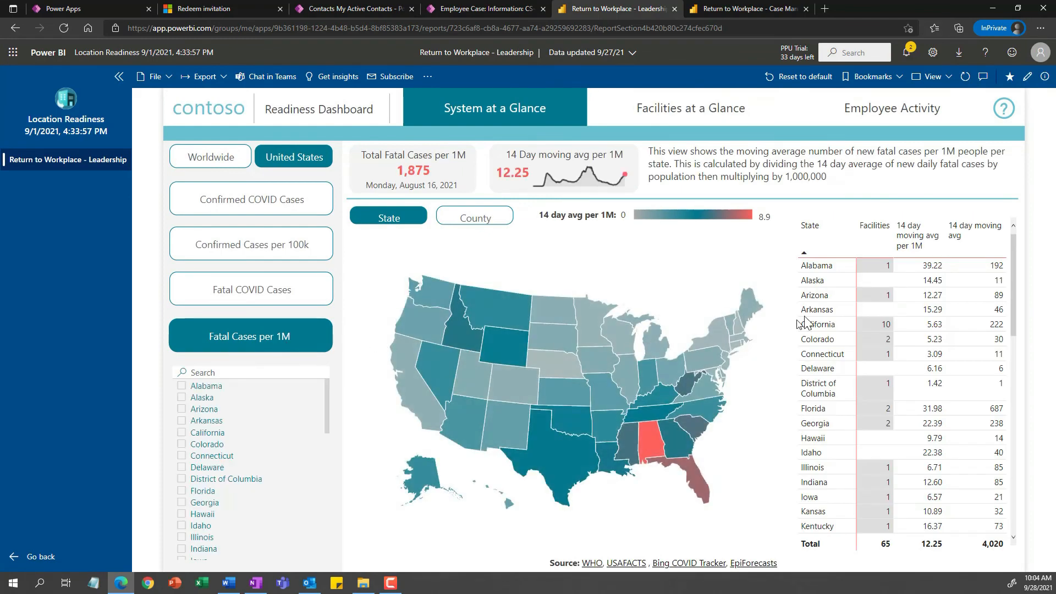
- Switch to the Case Management report, examine its cases overview, and drill into the case clusters of facility ABU DHABI-WT
click(753, 10)
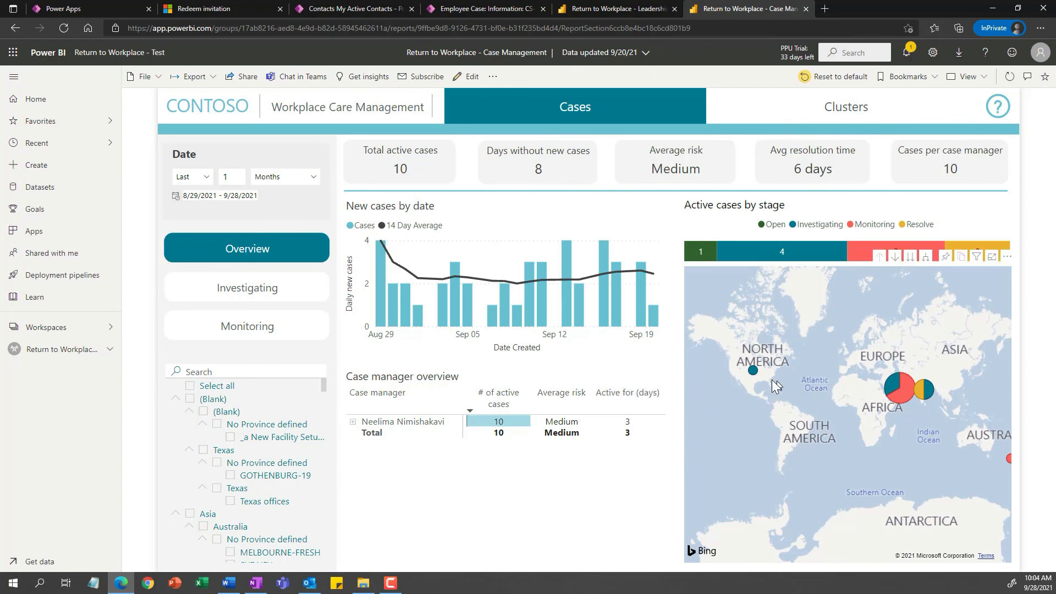
mouse_move(754, 374)
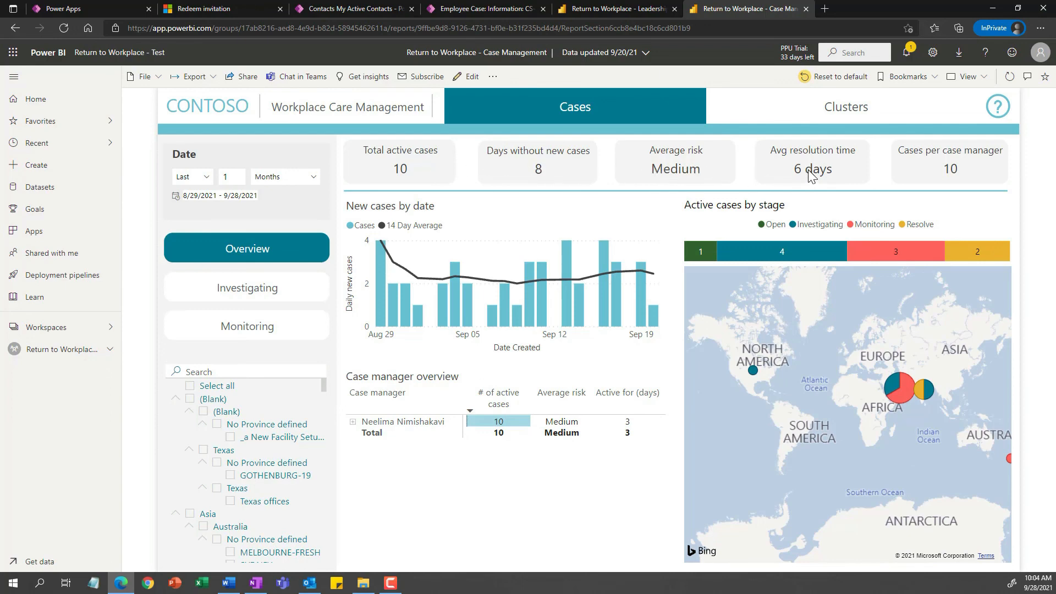
click(853, 116)
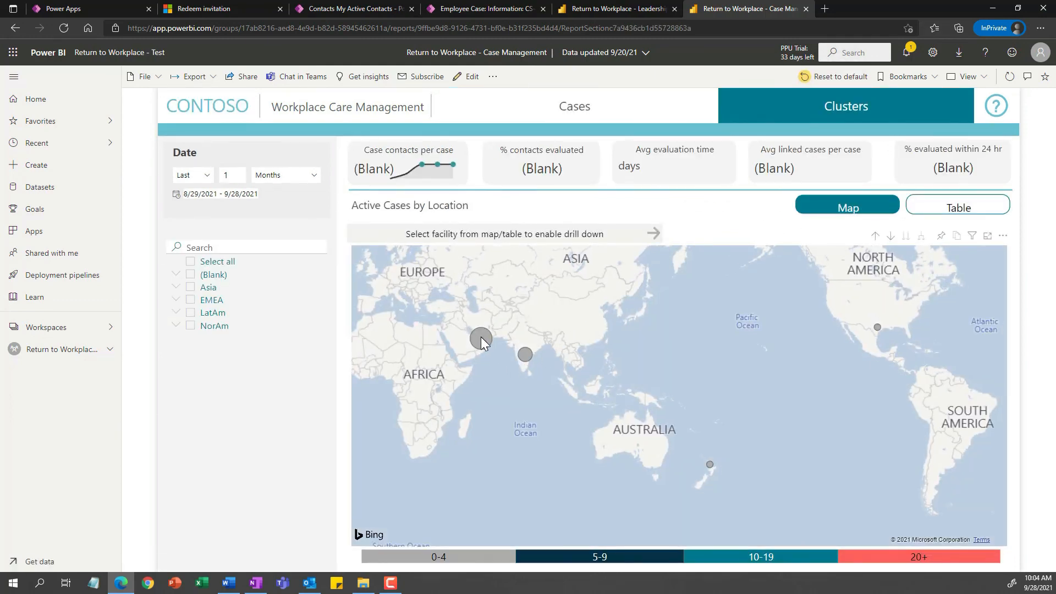
click(482, 340)
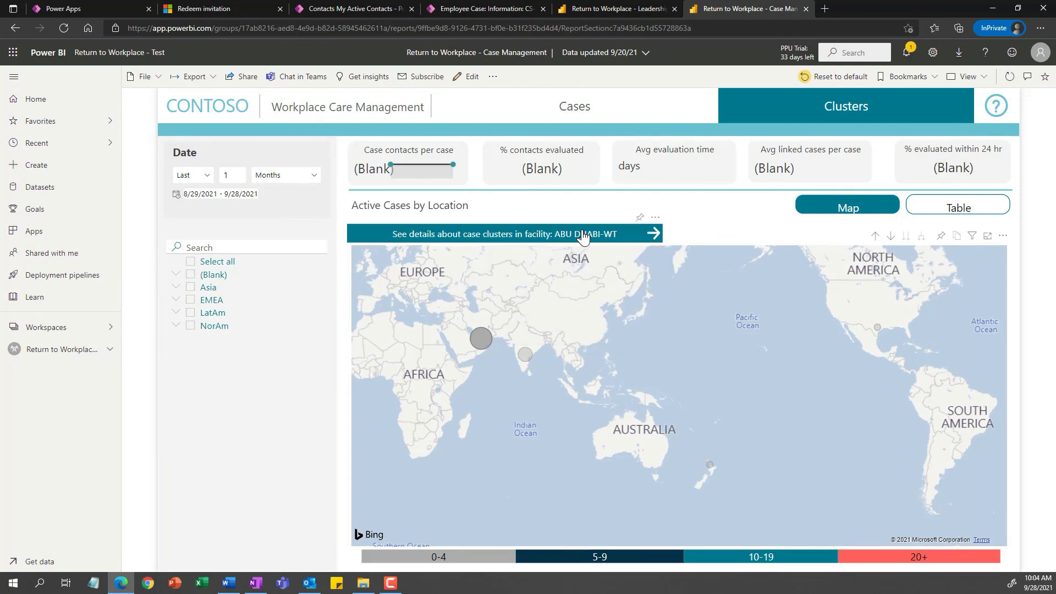
click(583, 236)
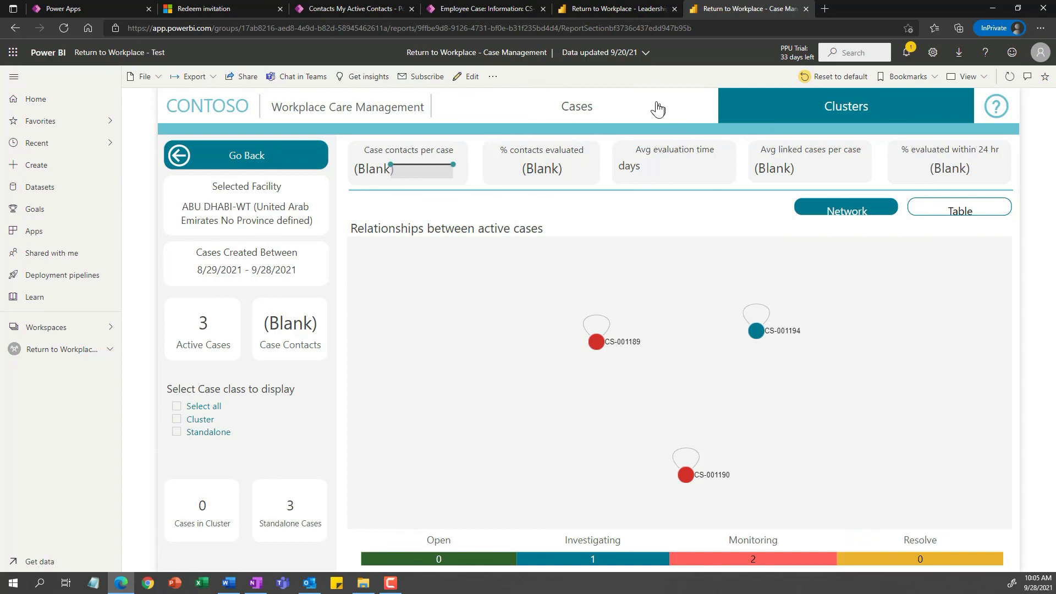
- Return to the Cases page and review its Investigating and Monitoring views, including the resolution time trend
click(575, 112)
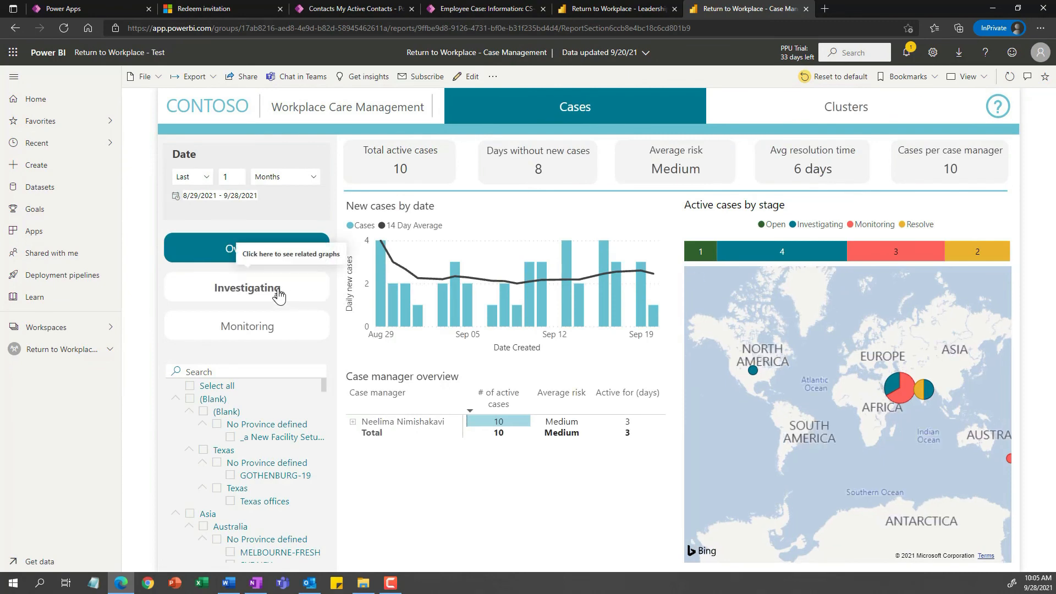
click(277, 294)
click(277, 294)
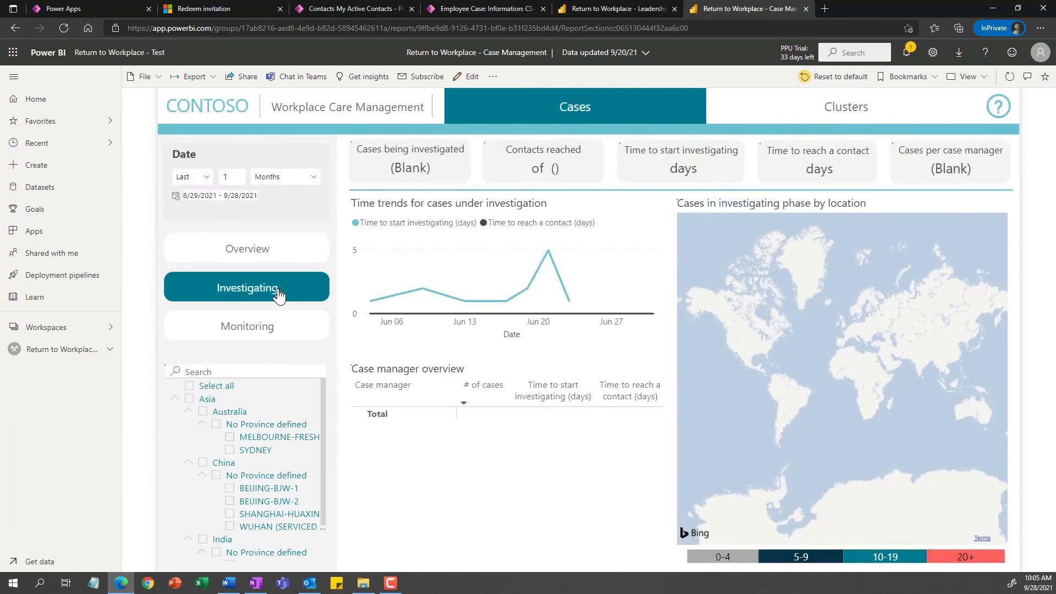
click(278, 340)
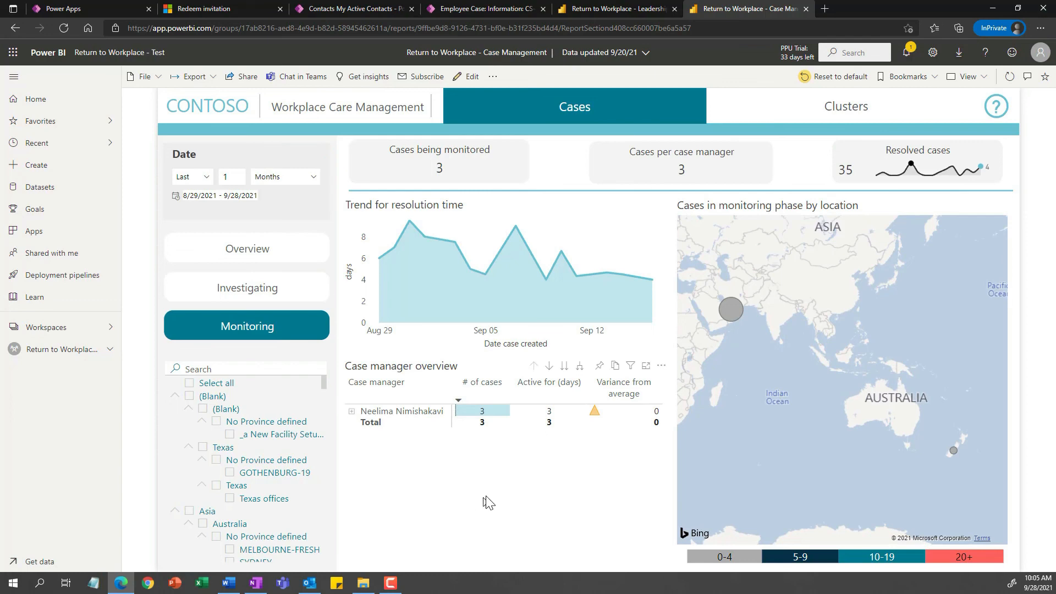
mouse_move(389, 258)
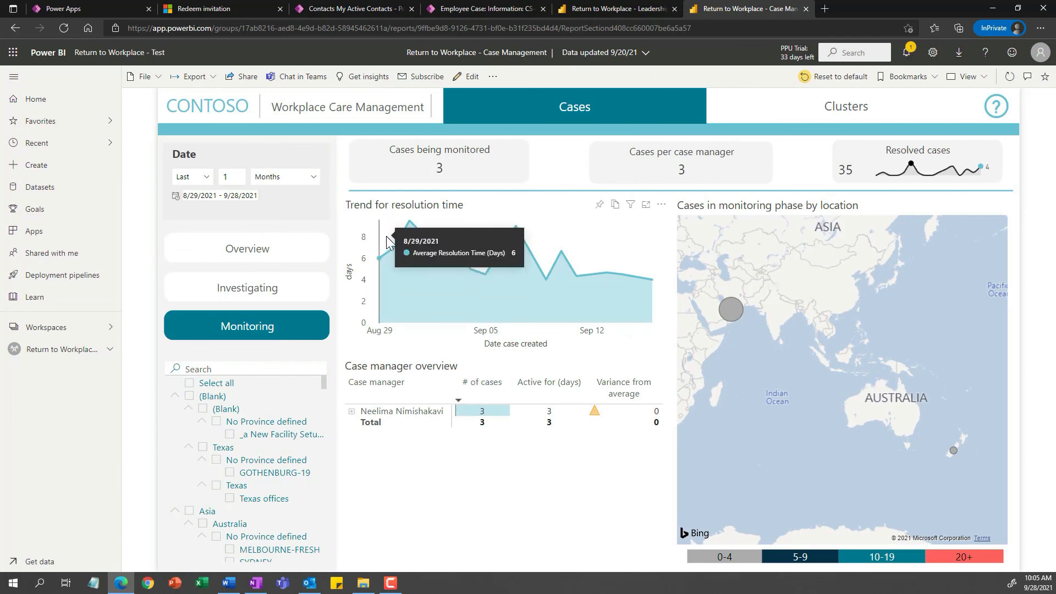